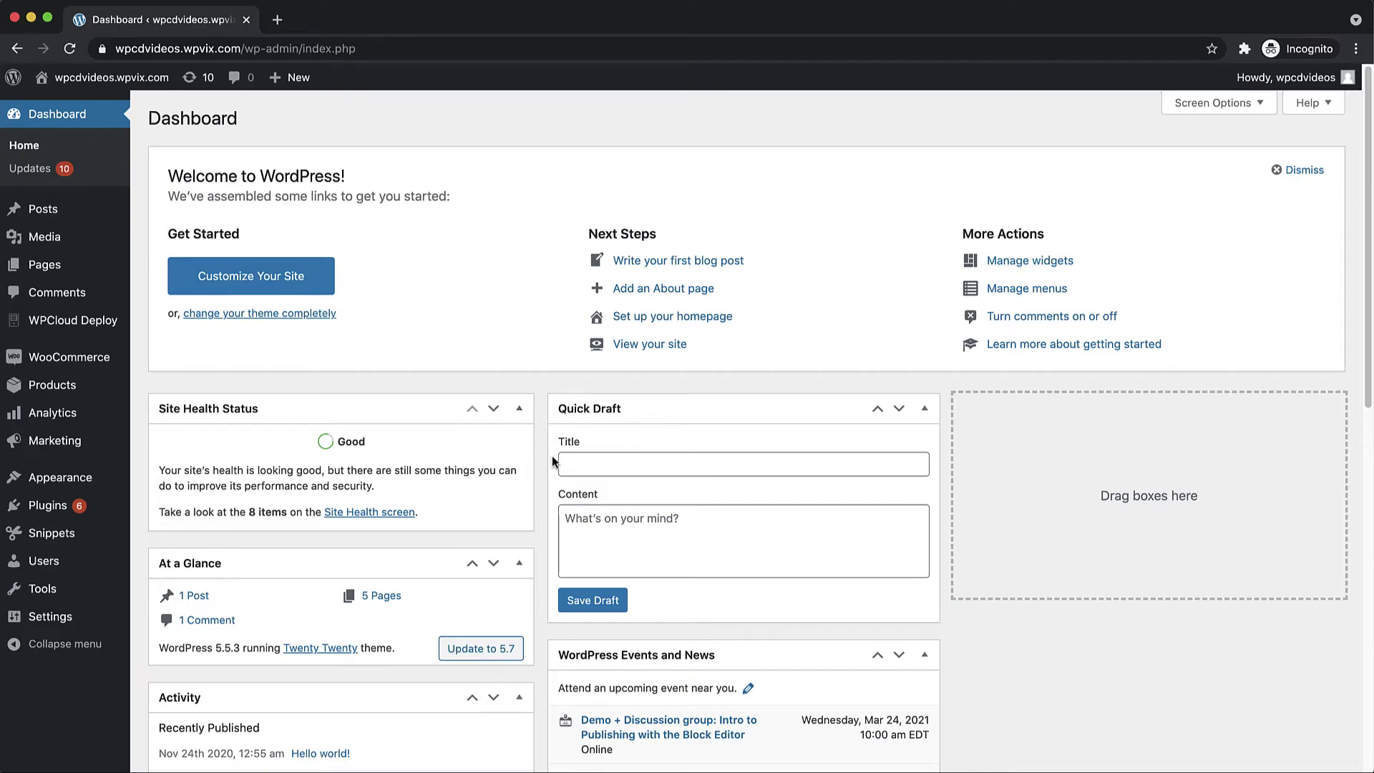
Review the installed plugins, including WooCommerce, WooCommerce Subscriptions and the WPCD add-ons
left_click(48, 506)
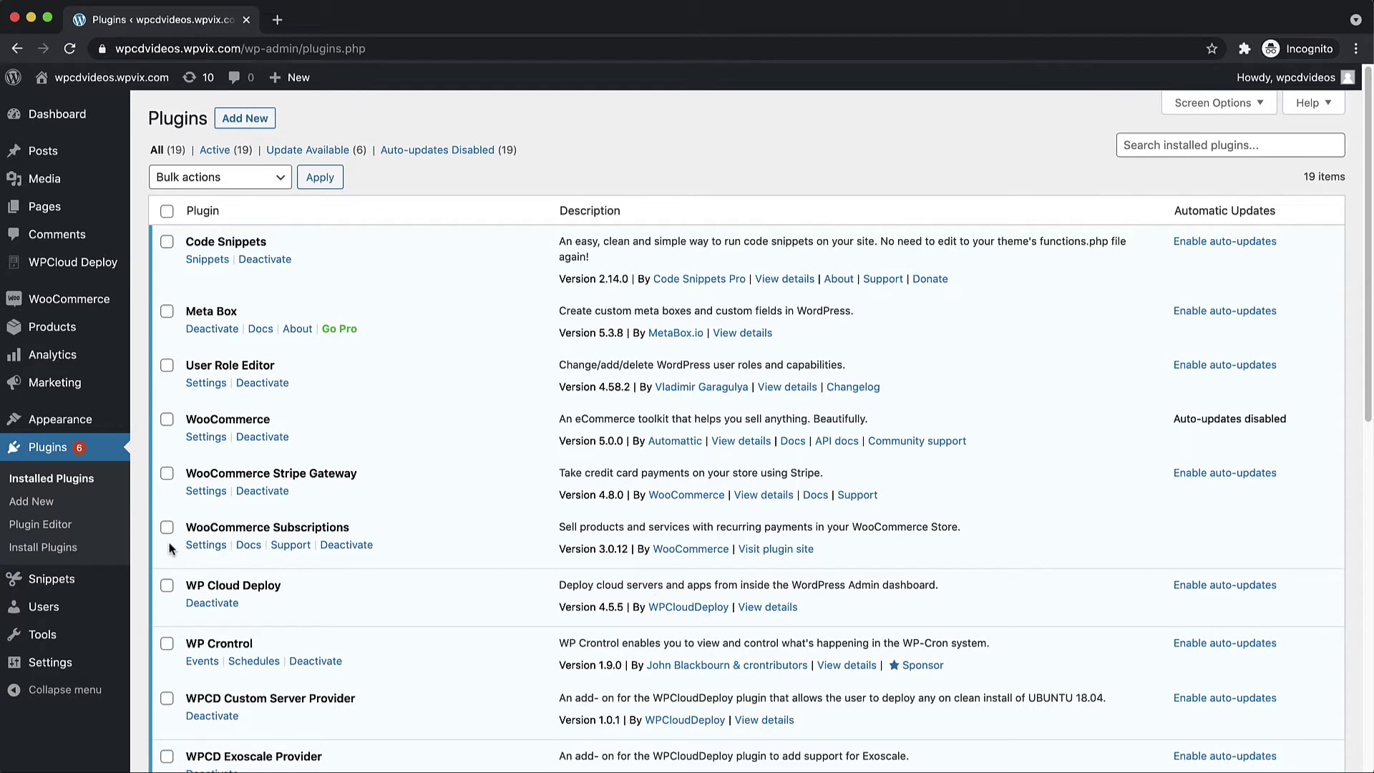
scroll(170, 548, "down", 5)
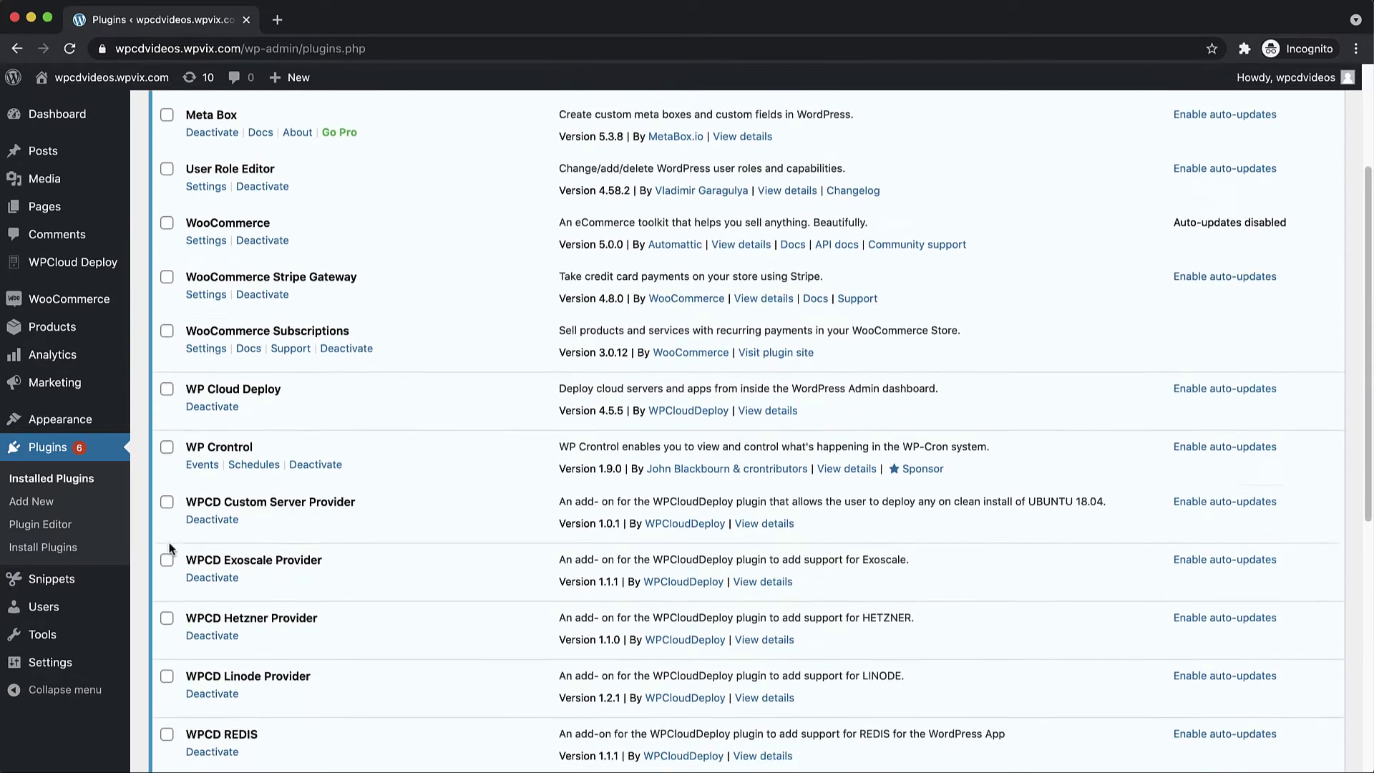
scroll(170, 548, "down", 2)
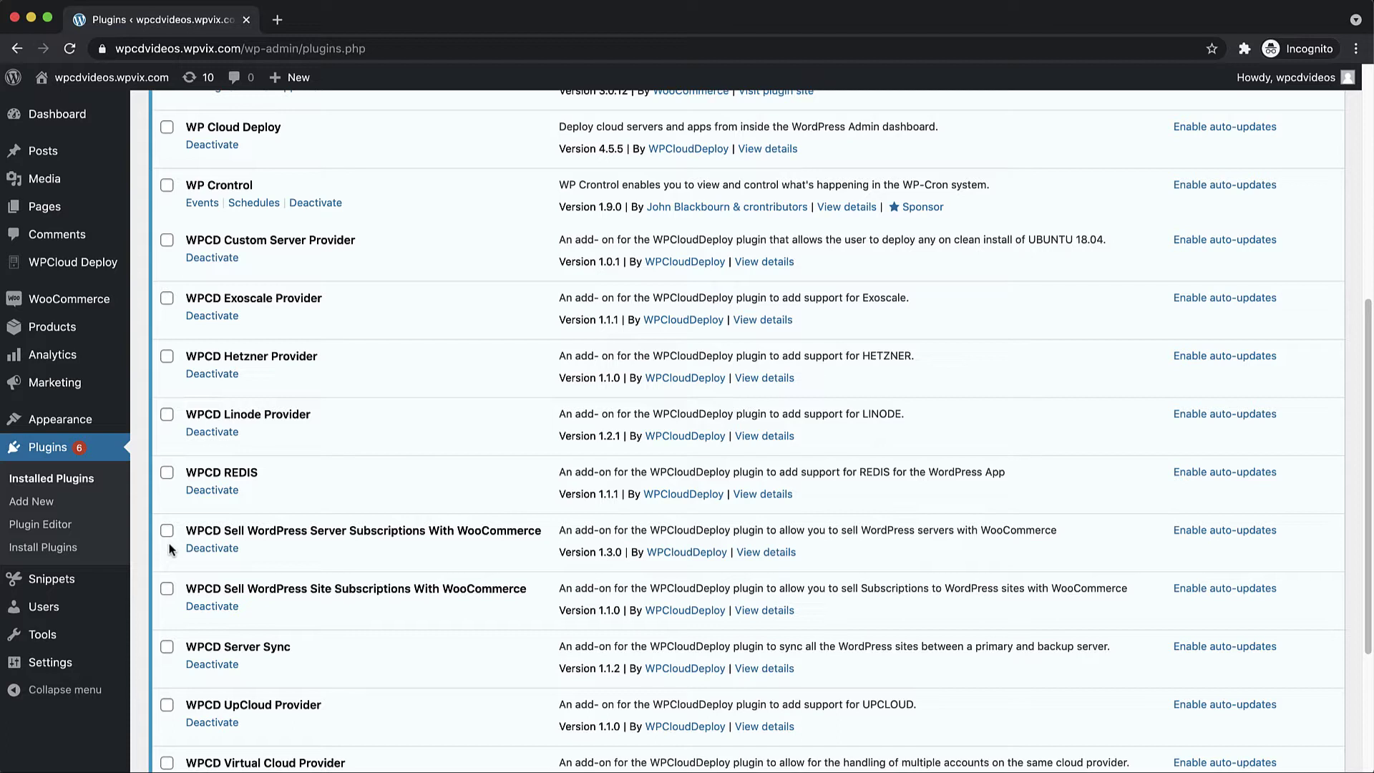
View the WooCommerce options in the WordPress app settings of WPCloud Deploy
mouse_move(70, 265)
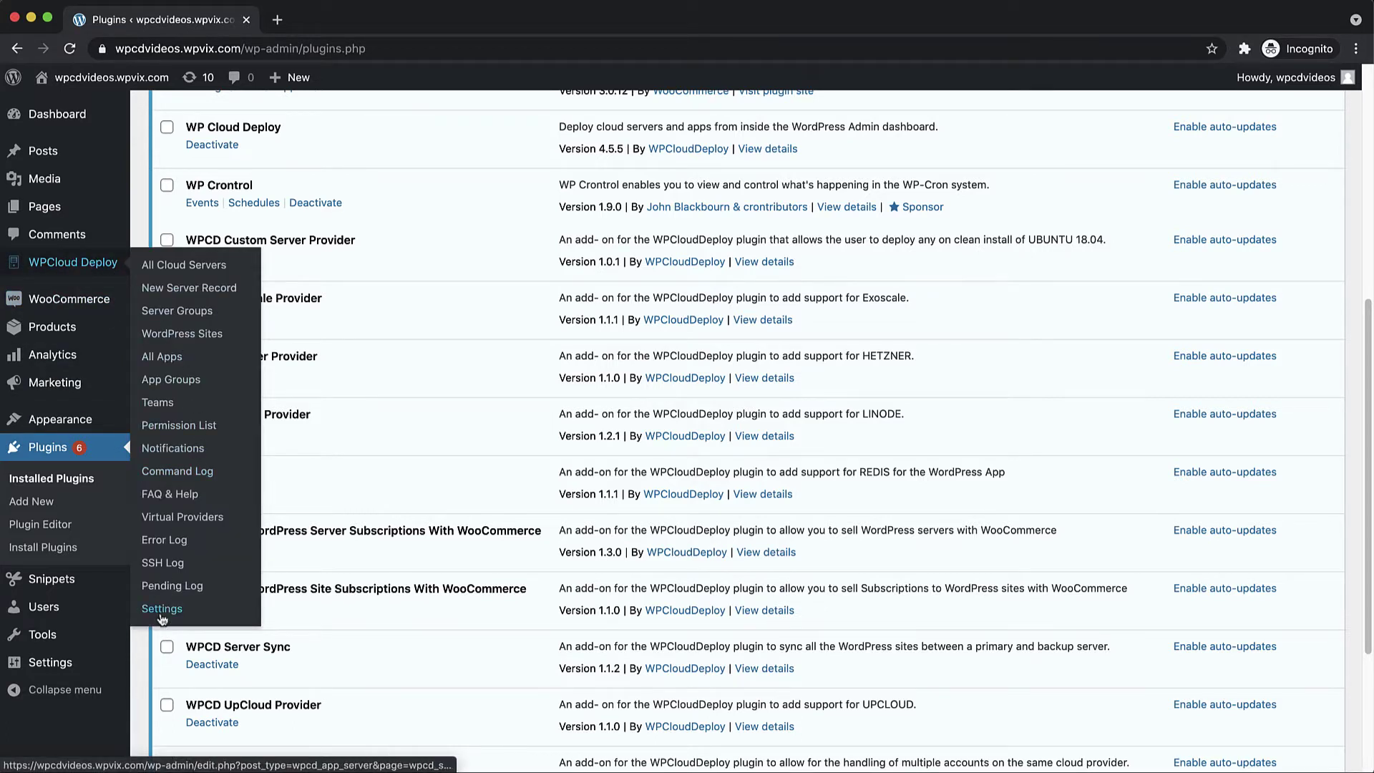
left_click(161, 610)
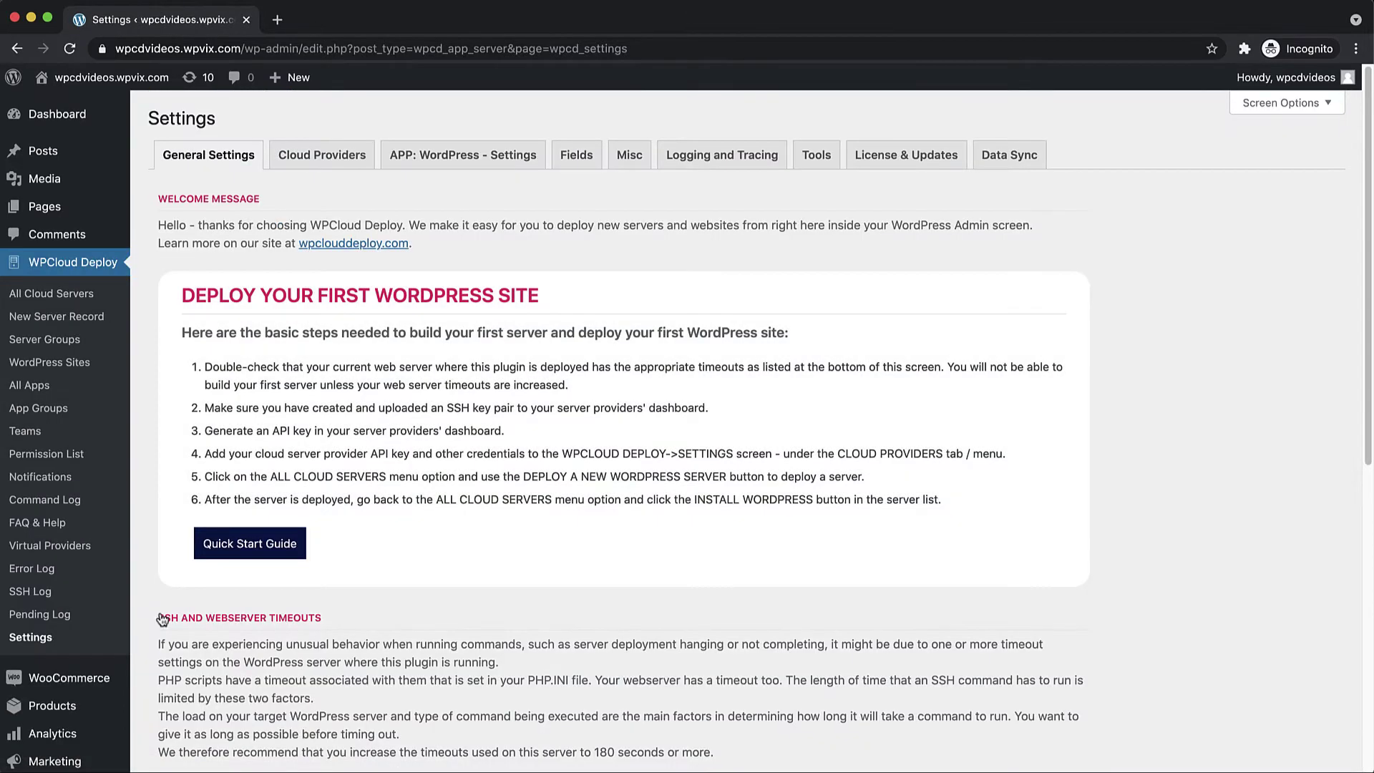
left_click(462, 156)
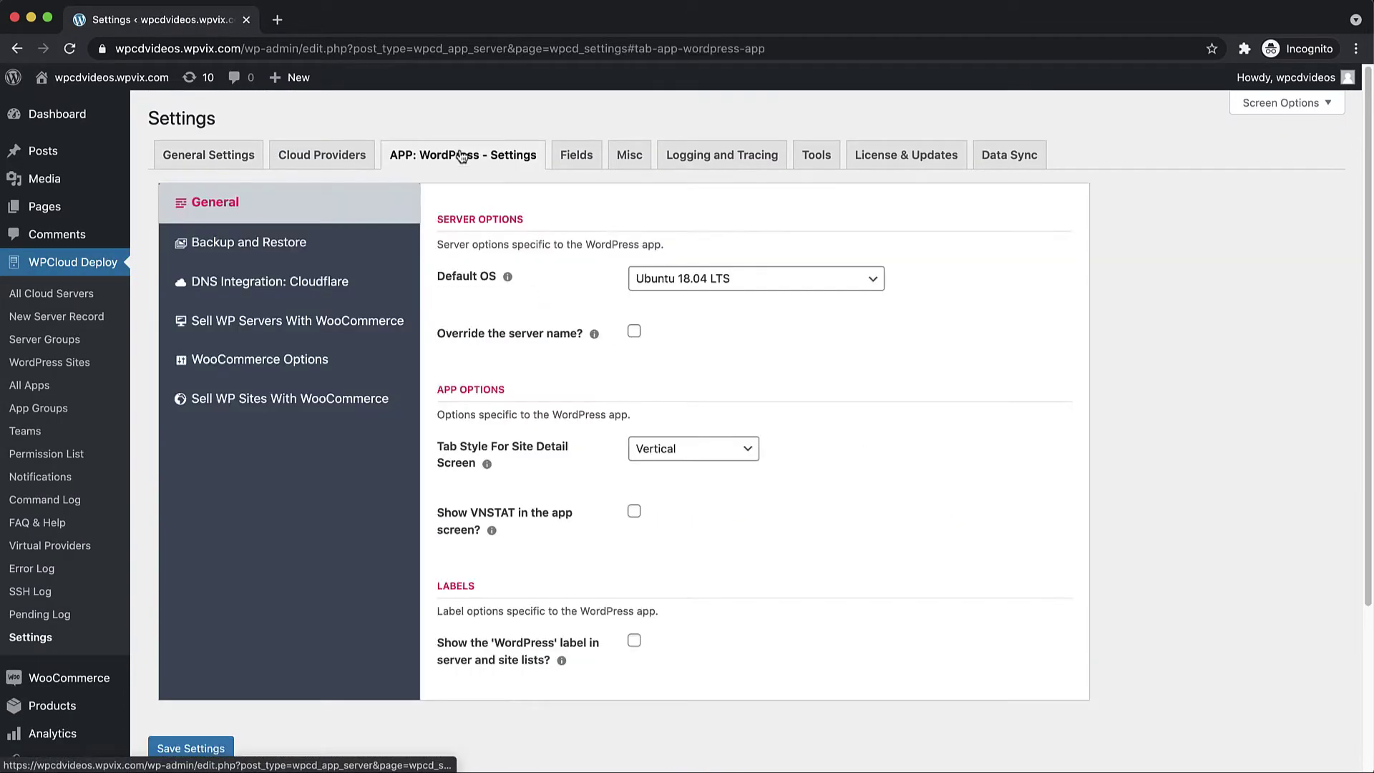
left_click(250, 358)
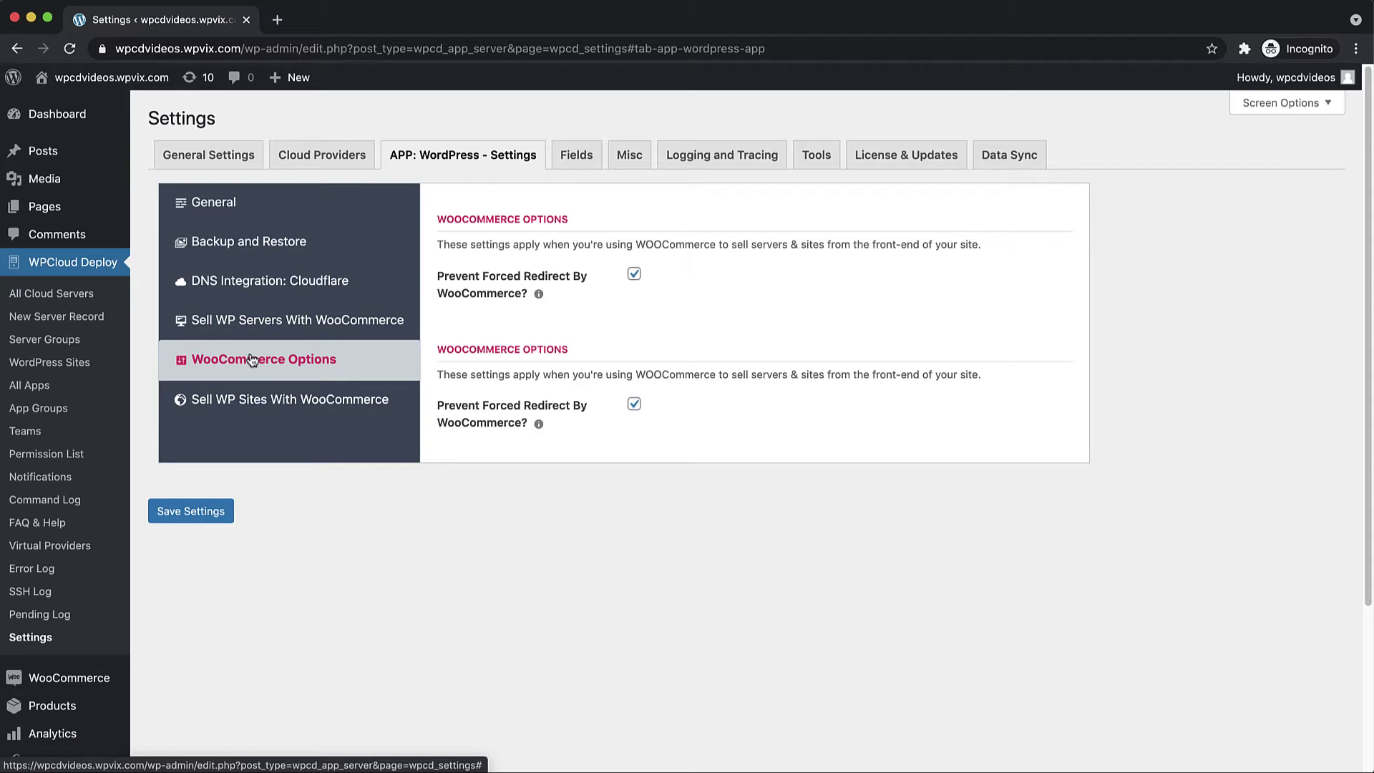
Check the small, medium and large server sizes defined for the Digital Ocean cloud provider
left_click(313, 157)
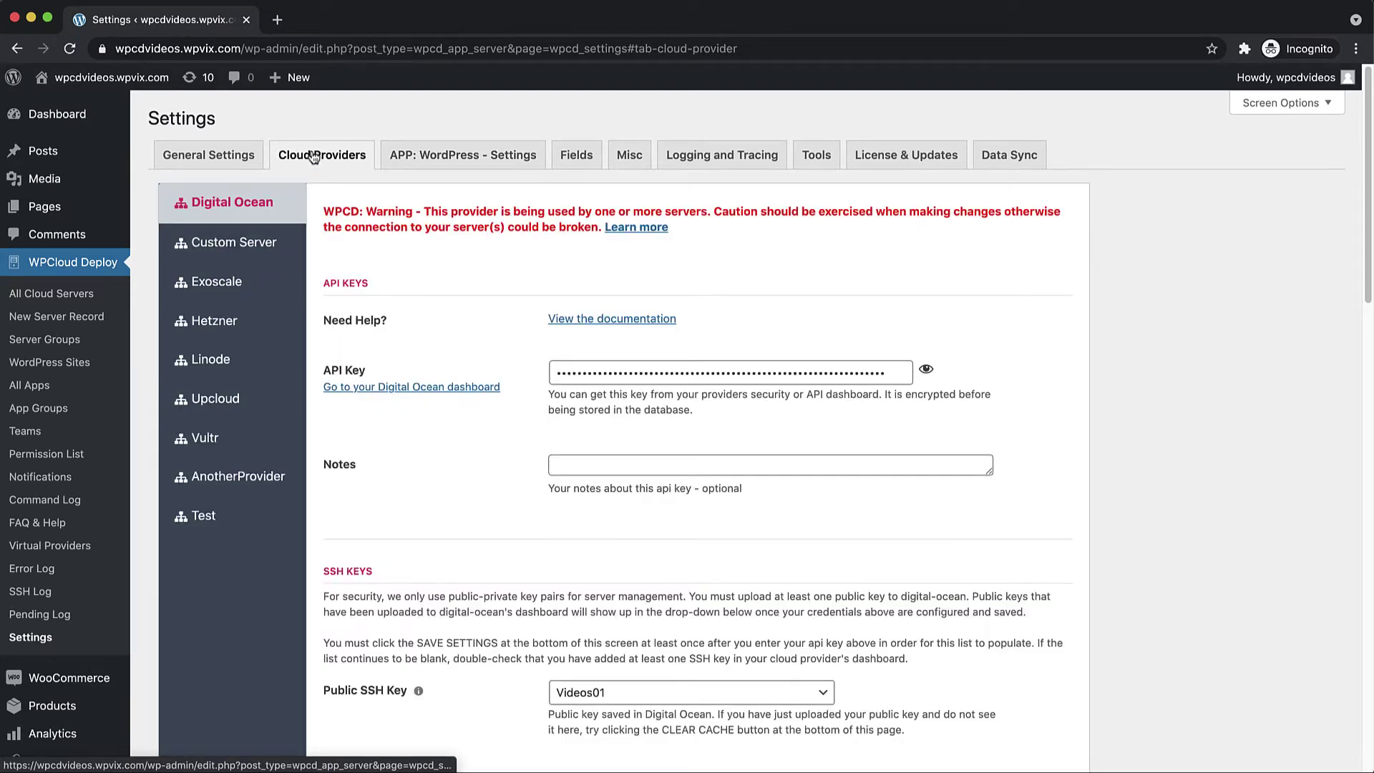
scroll(965, 338, "down", 15)
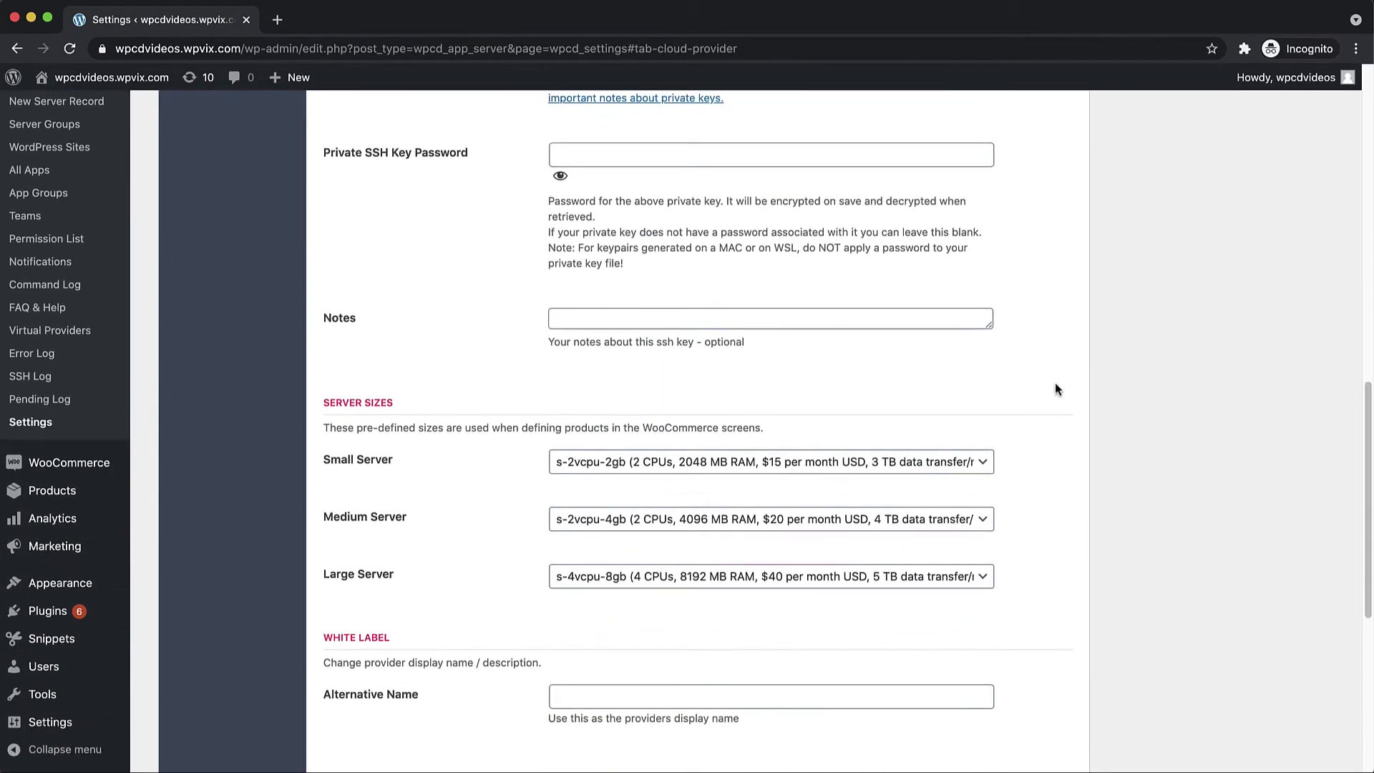
scroll(1056, 389, "down", 2)
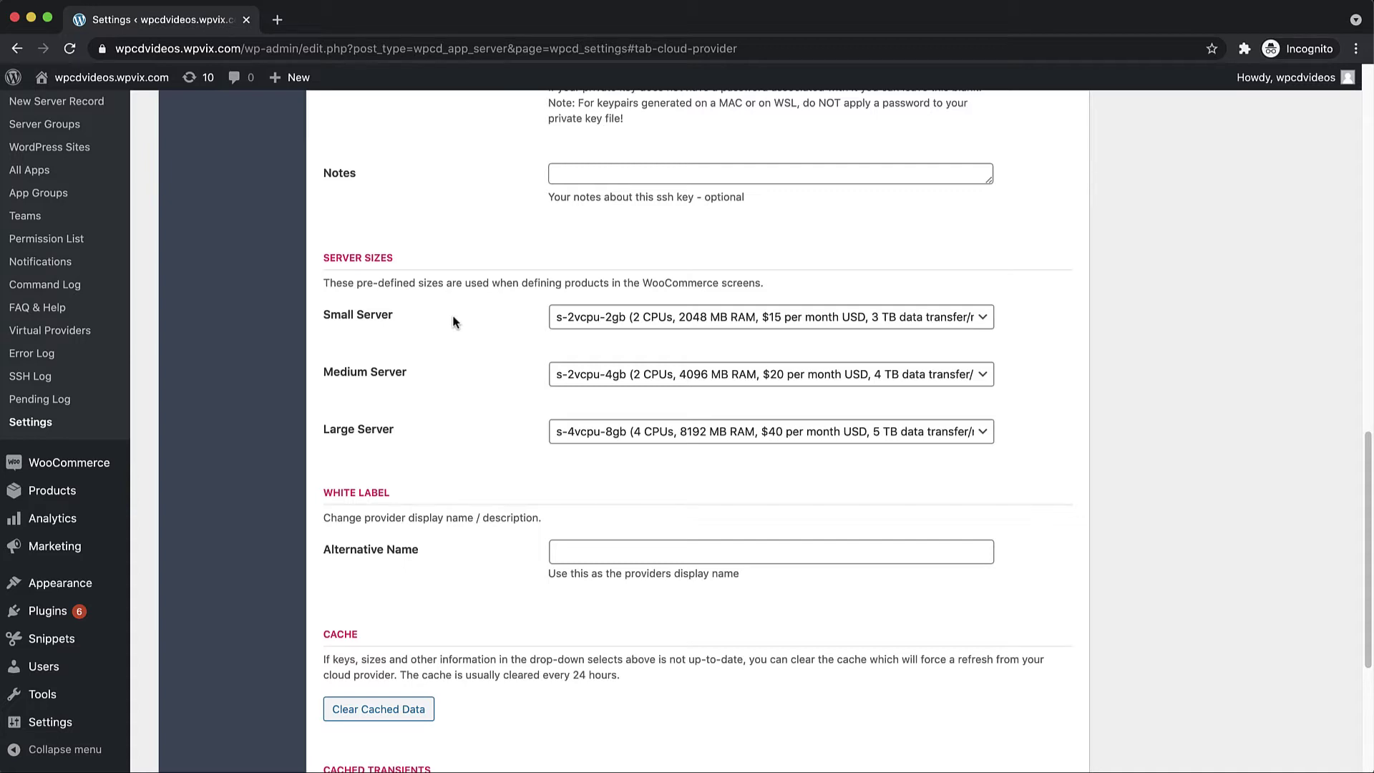
Start a new product named "Server Product One" with the description "This is my server."
mouse_move(54, 492)
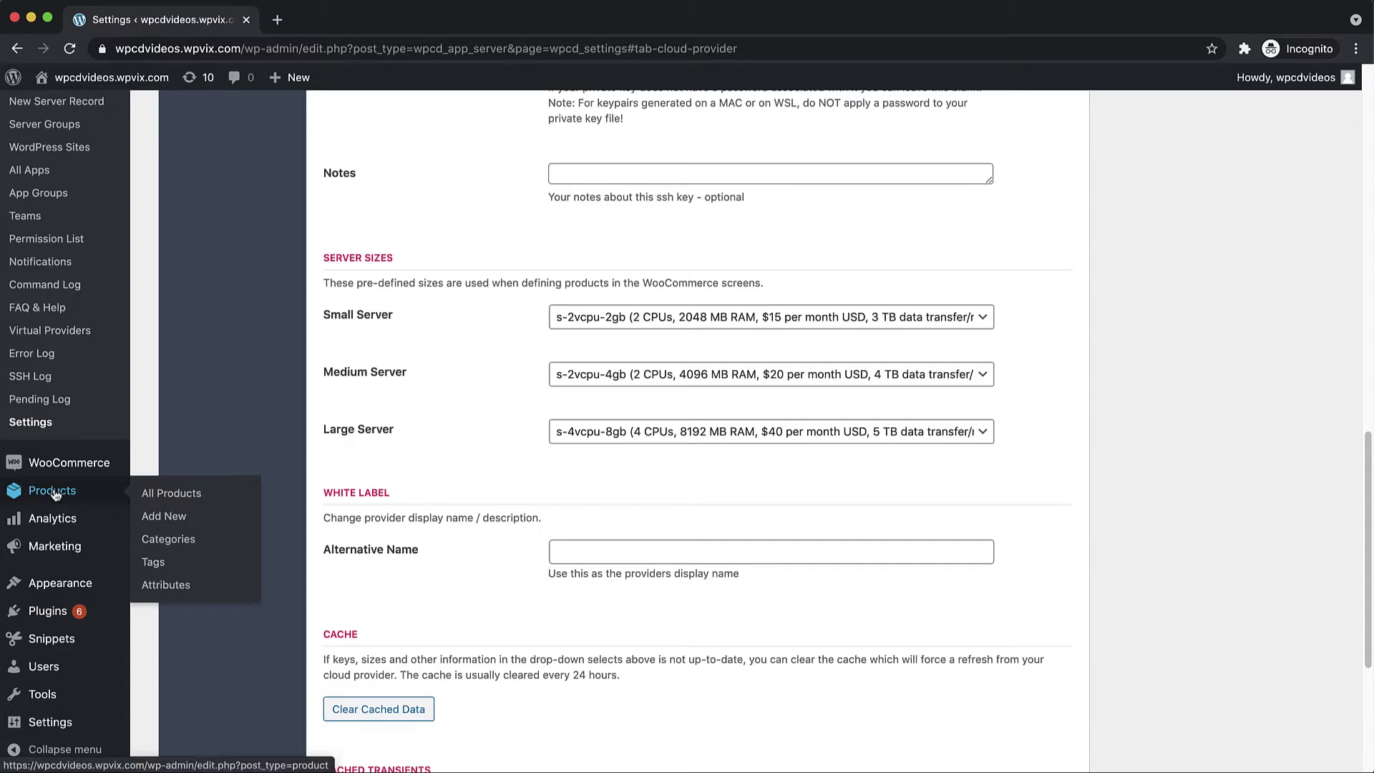
left_click(179, 520)
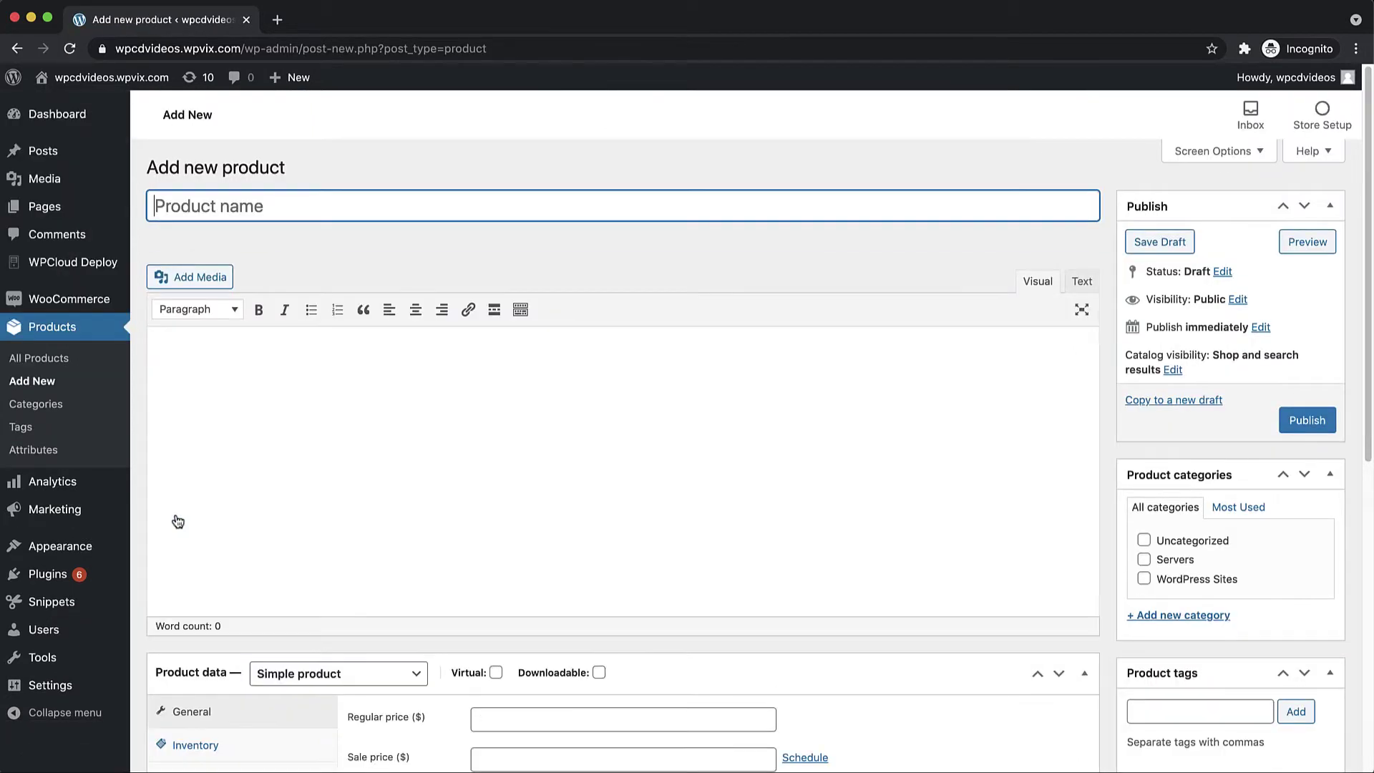
type("Server Product")
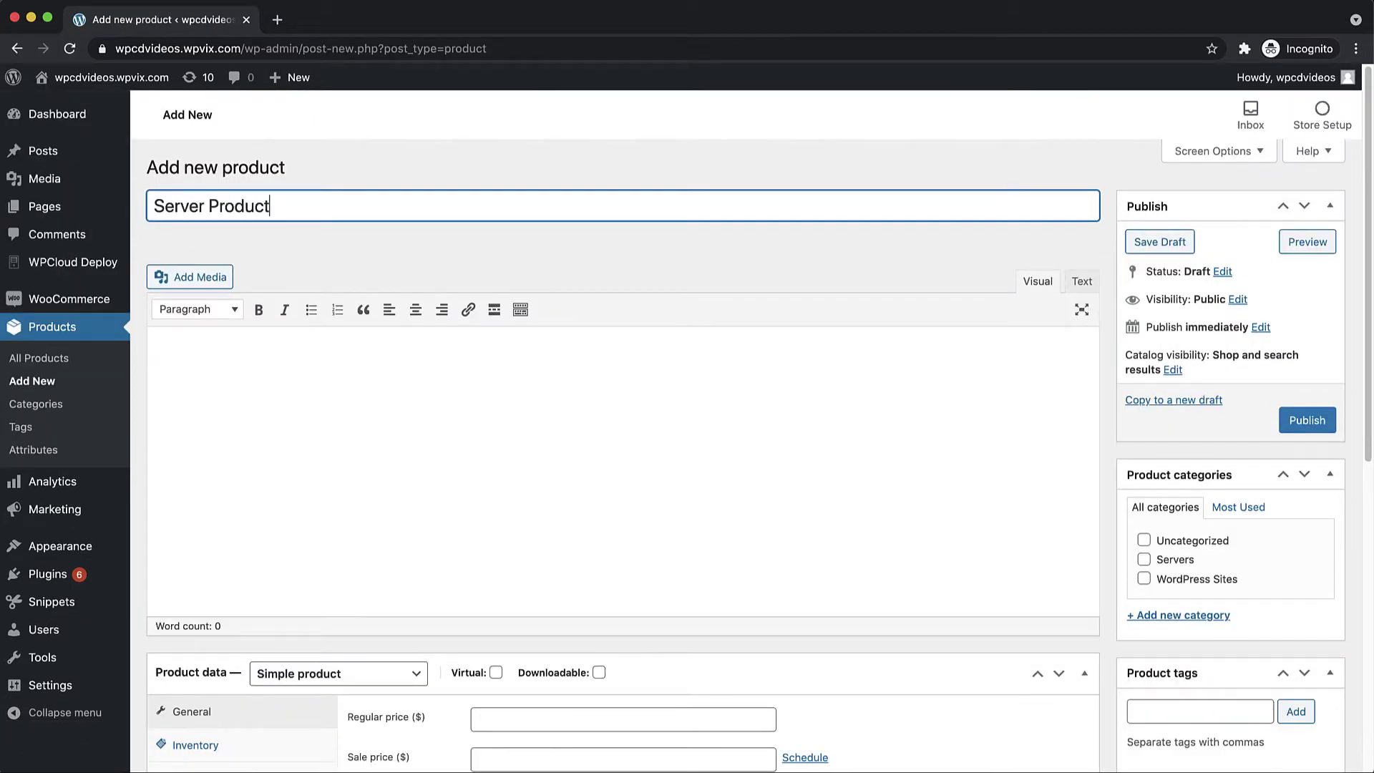
type(" One")
key("Tab")
type("This is my serv")
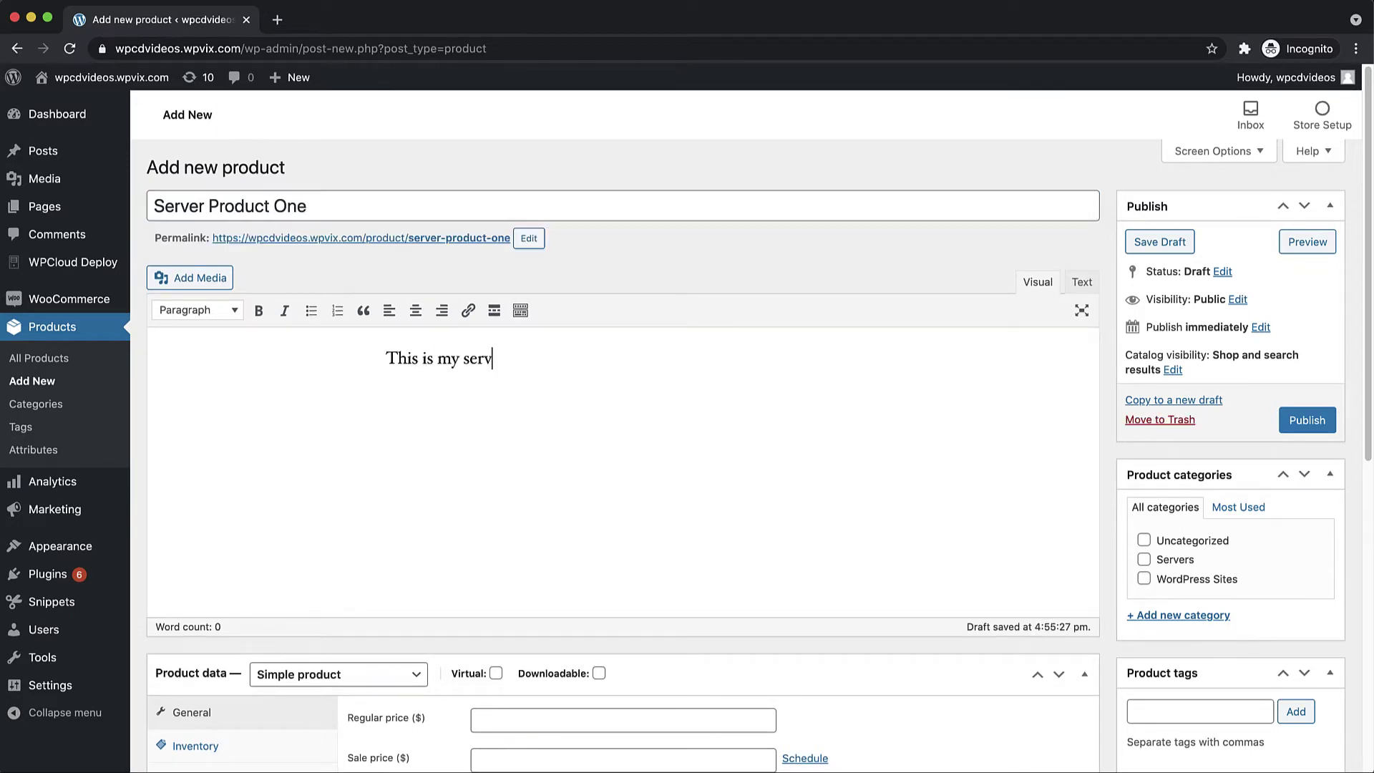
type("er.")
Make the product a virtual simple subscription priced at $99 every month
scroll(759, 455, "down", 5)
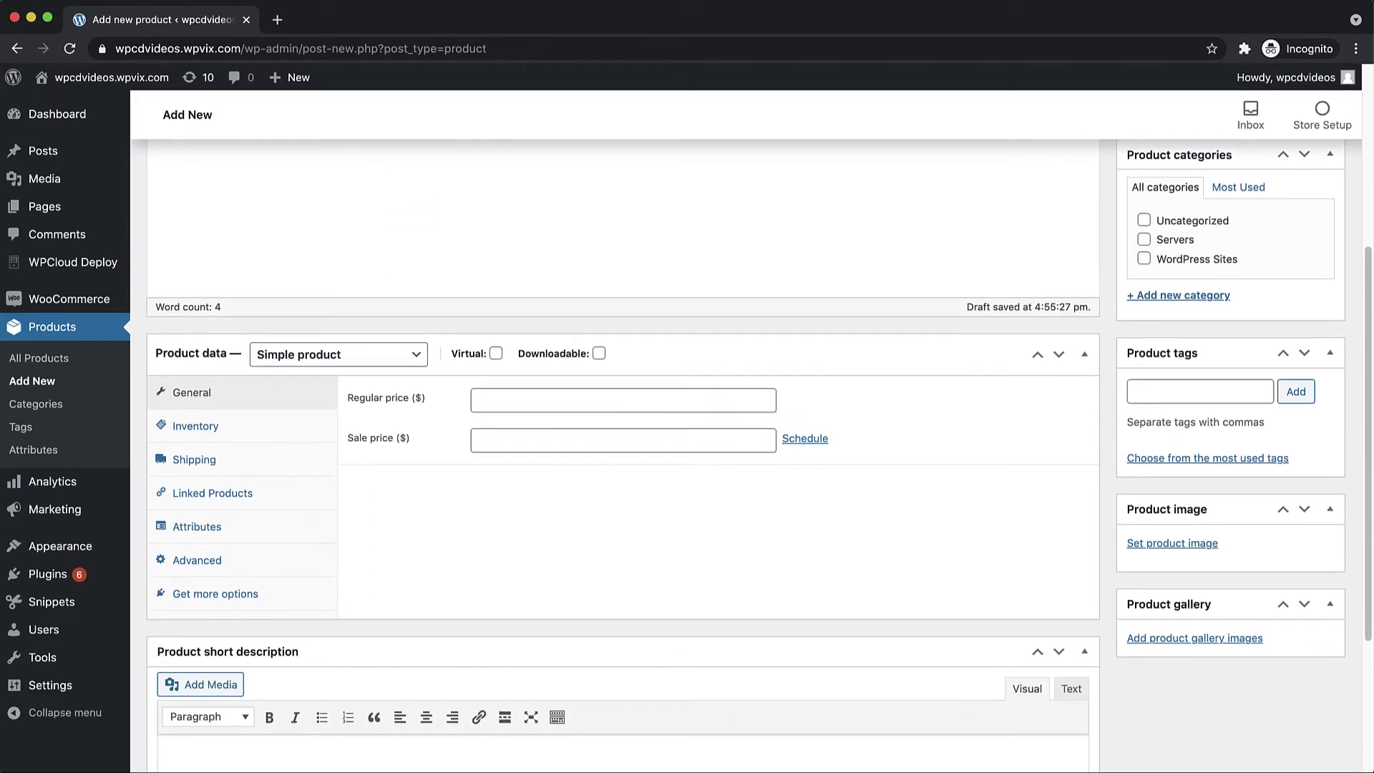
left_click(496, 354)
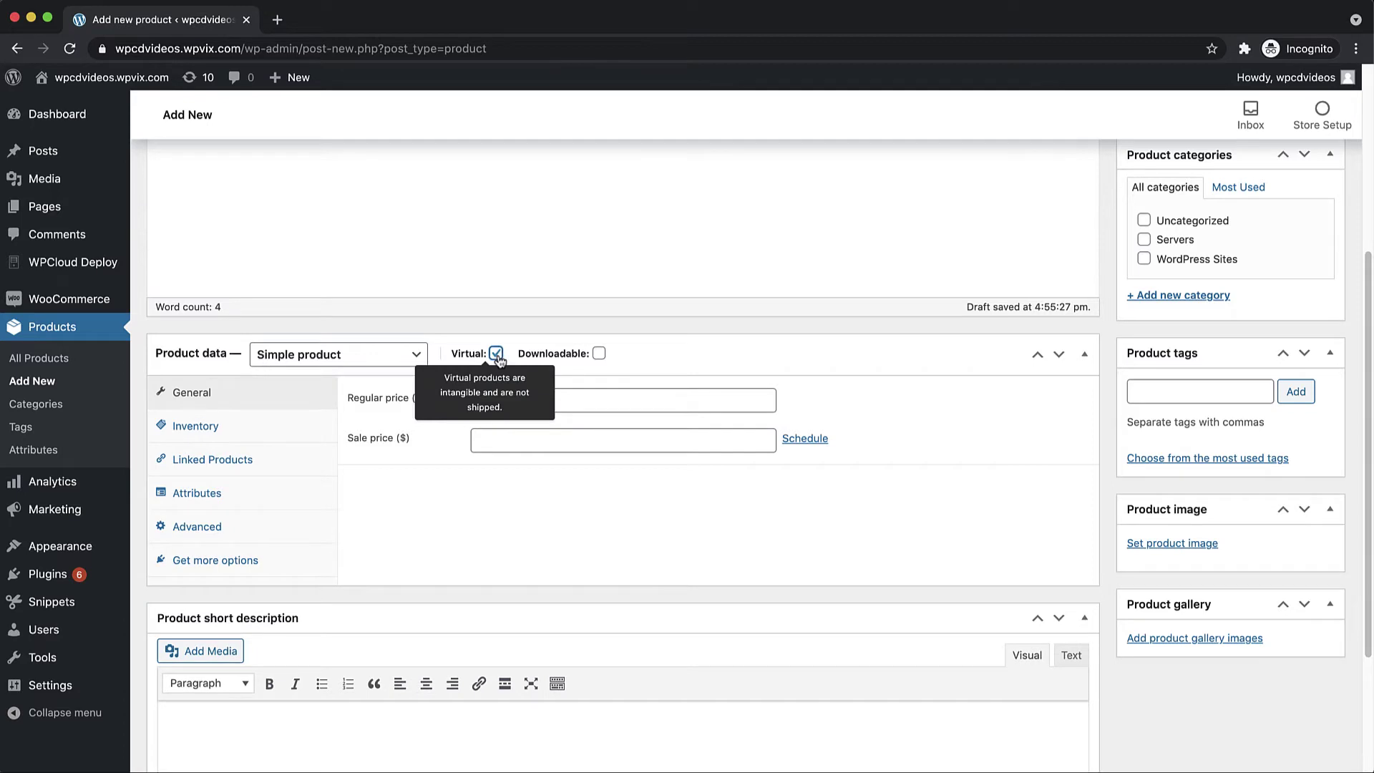
left_click(354, 354)
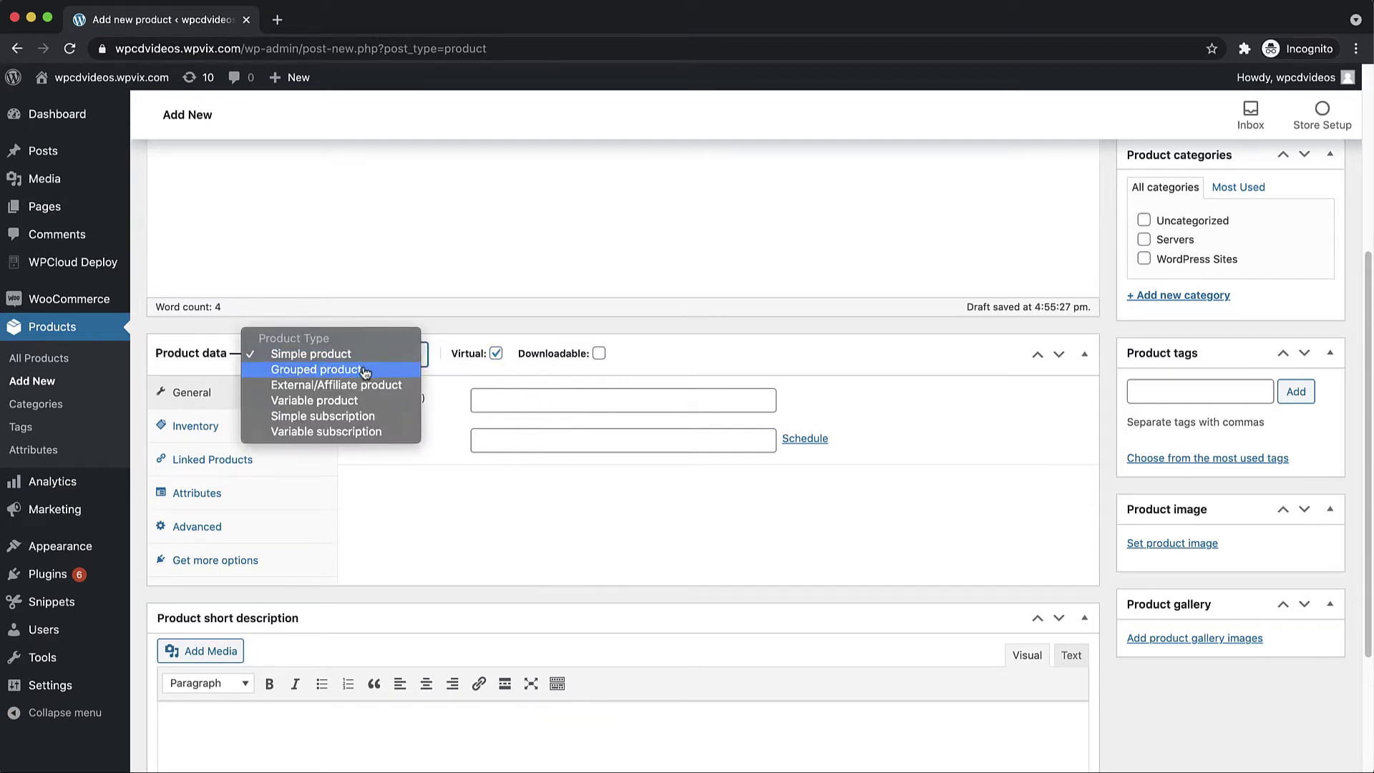
left_click(354, 415)
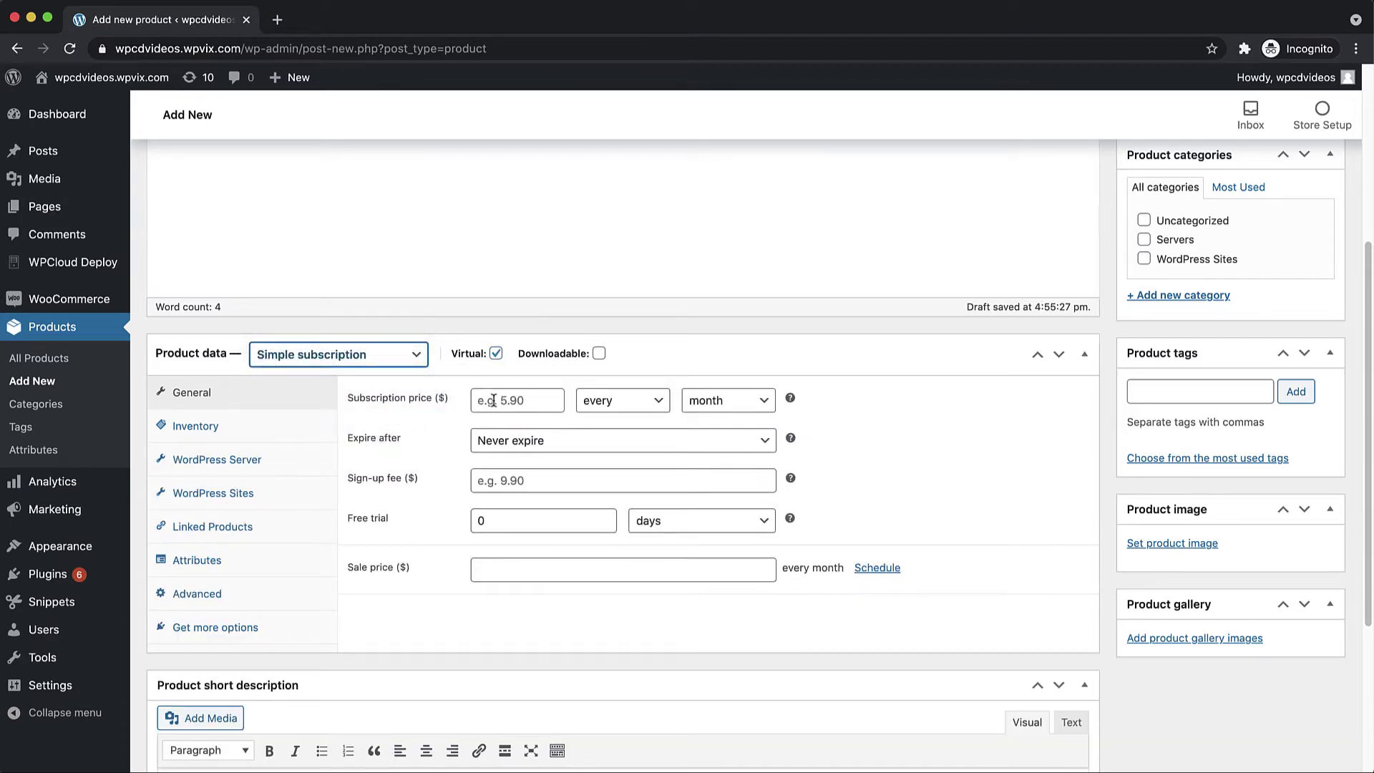
left_click(493, 401)
type("99")
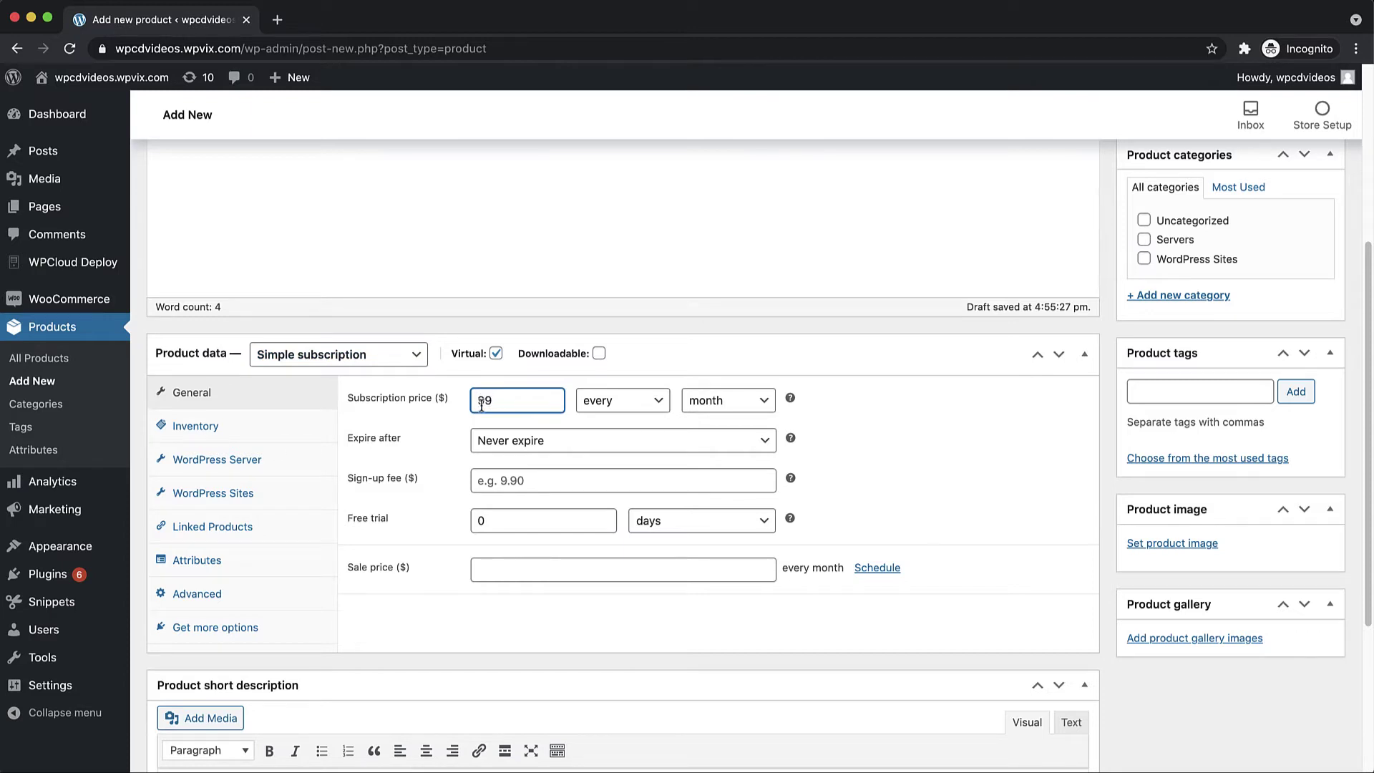
Mark the product as a WordPress server with the Small Server size, using all providers from settings
left_click(307, 460)
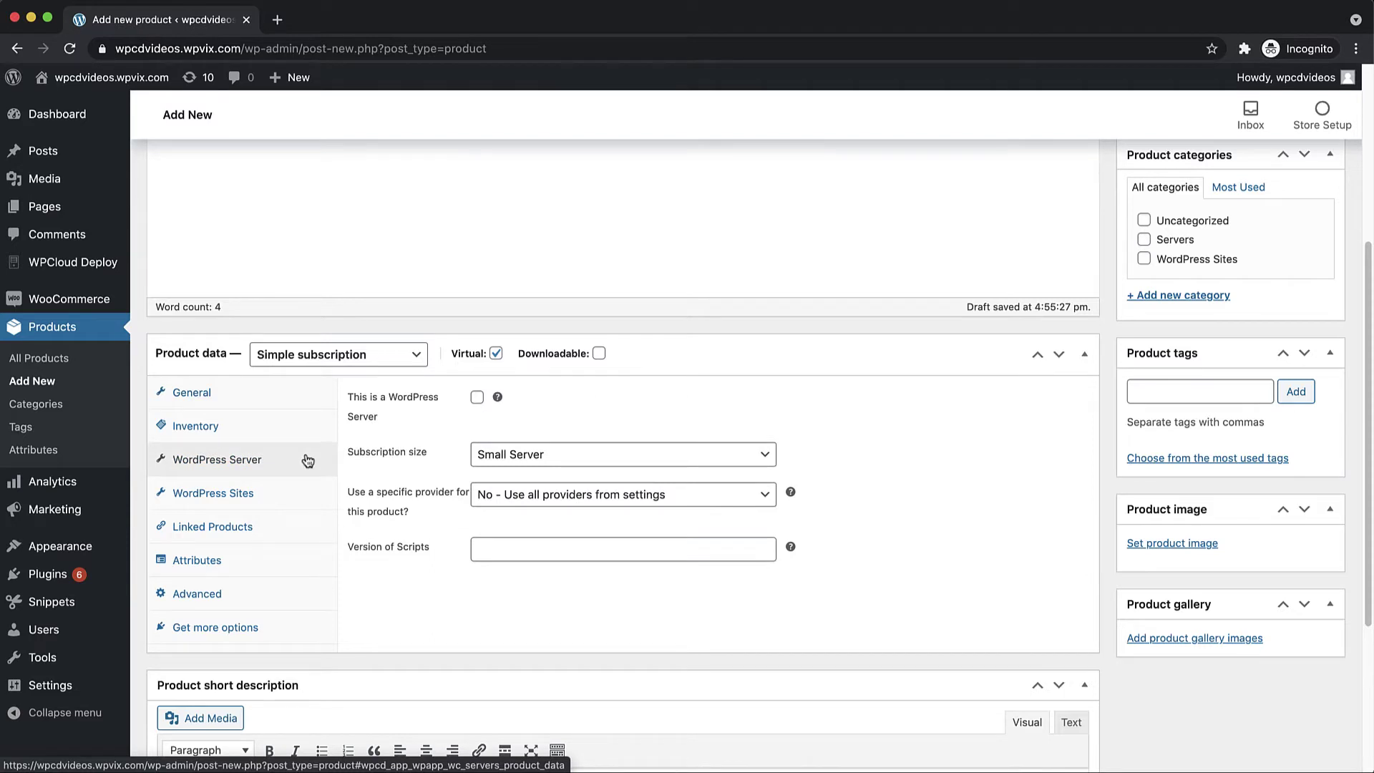
left_click(470, 399)
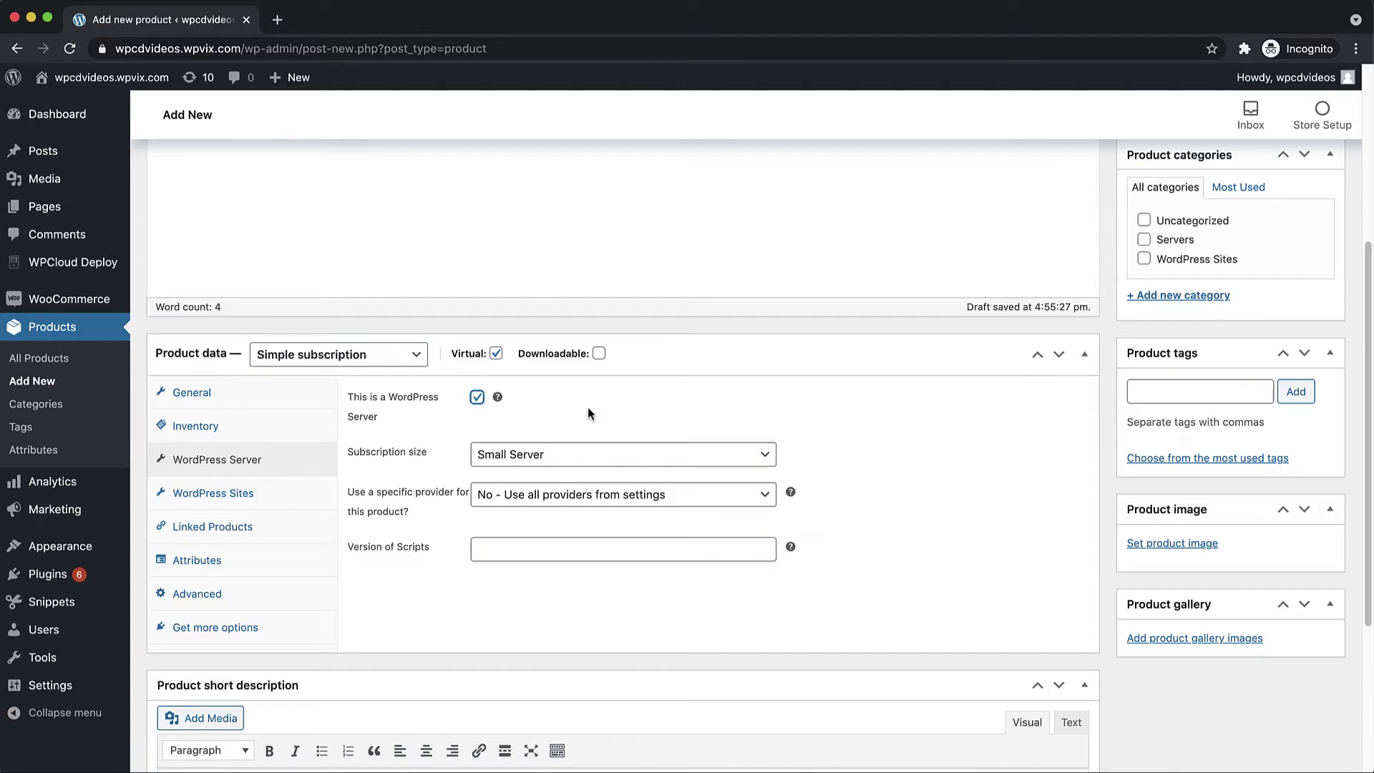
left_click(727, 455)
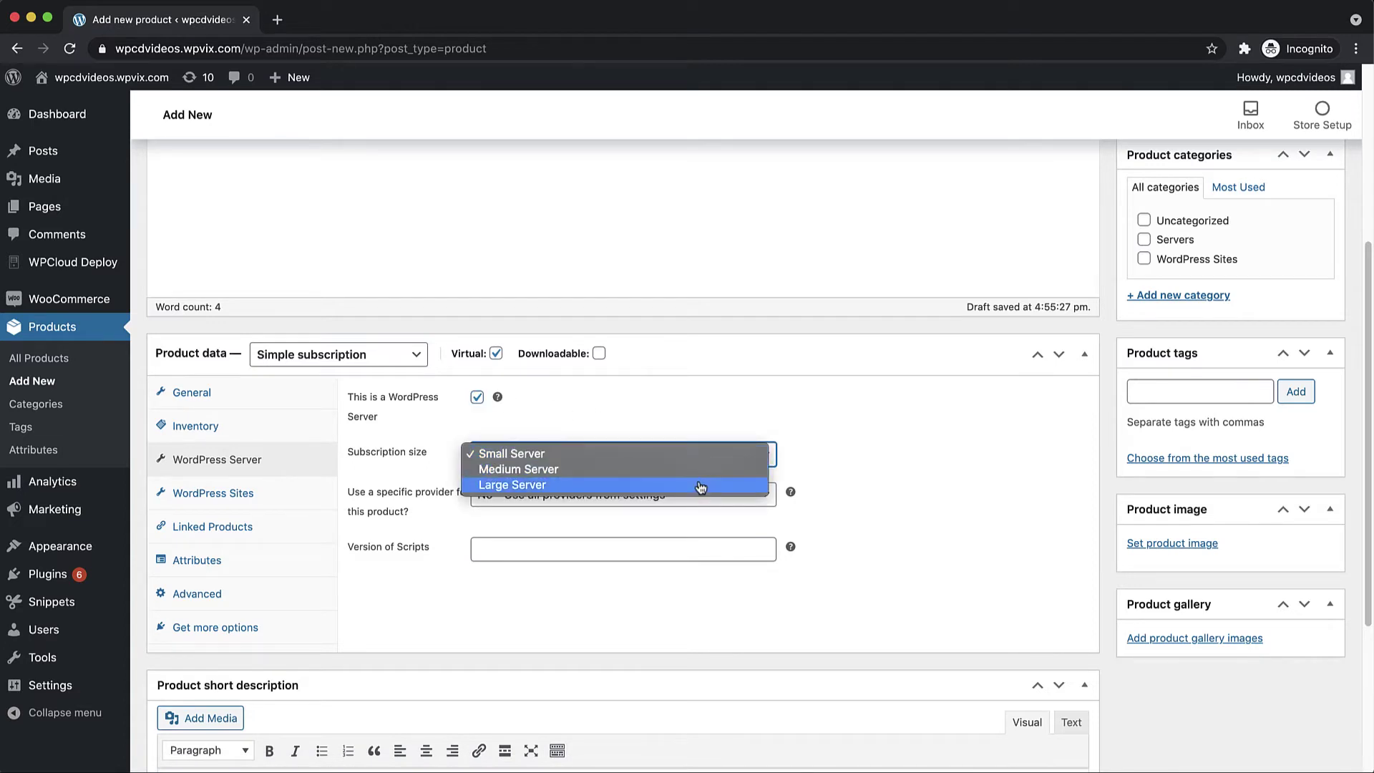
left_click(694, 460)
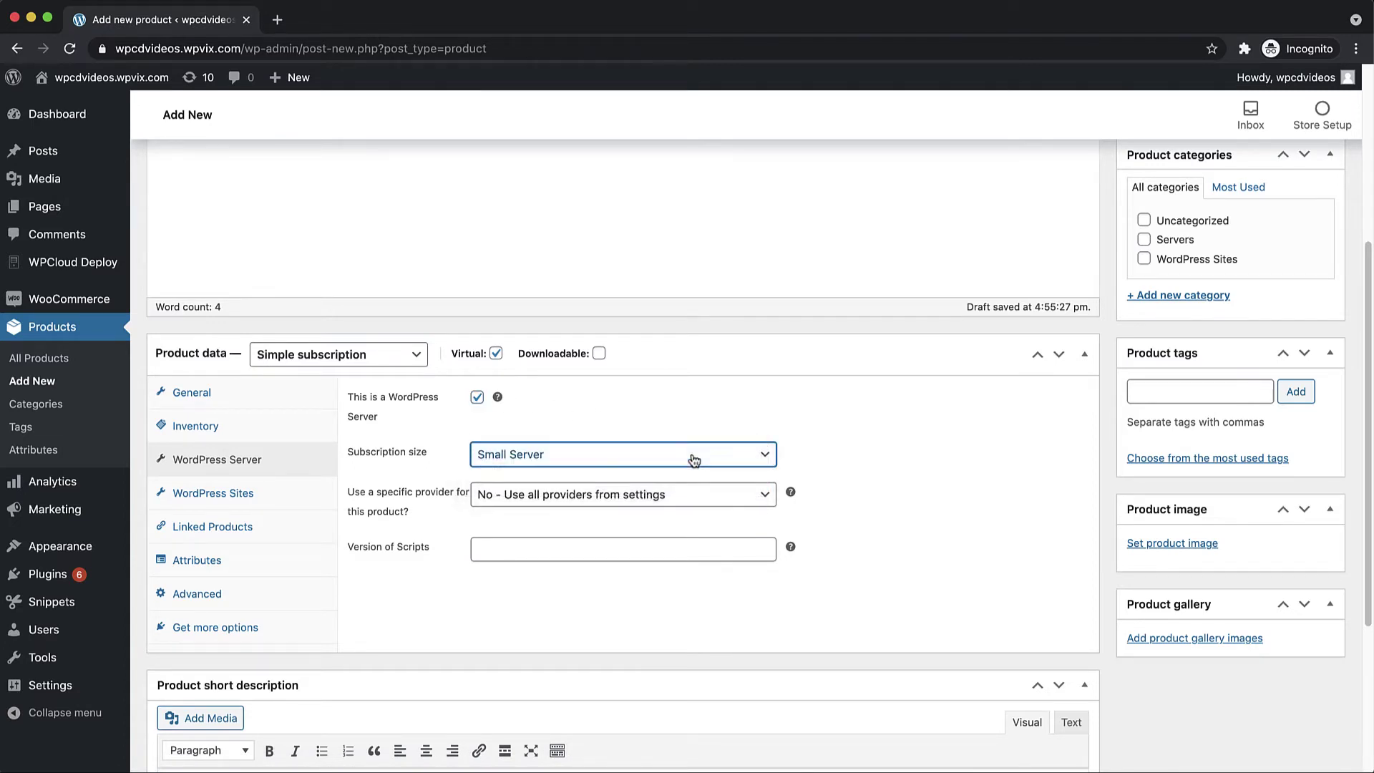
left_click(696, 495)
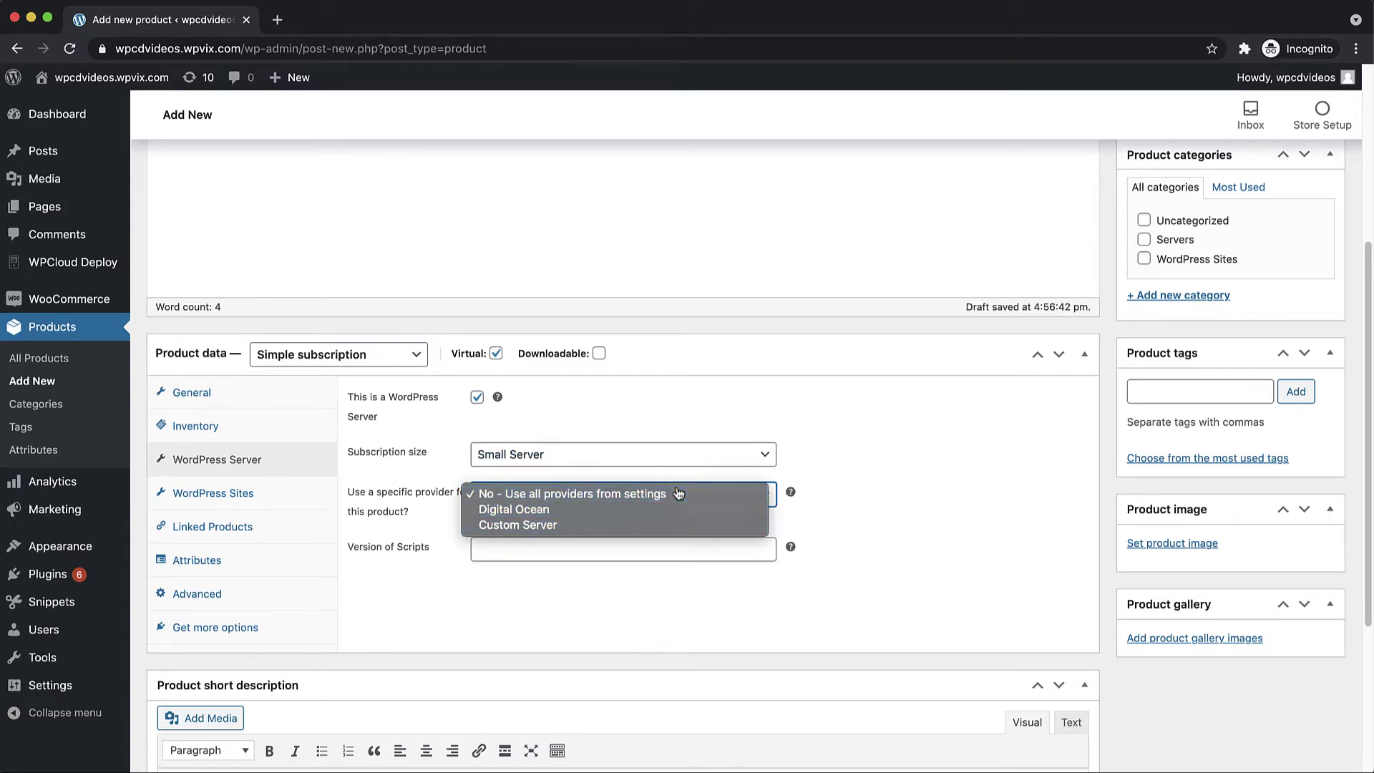
left_click(678, 493)
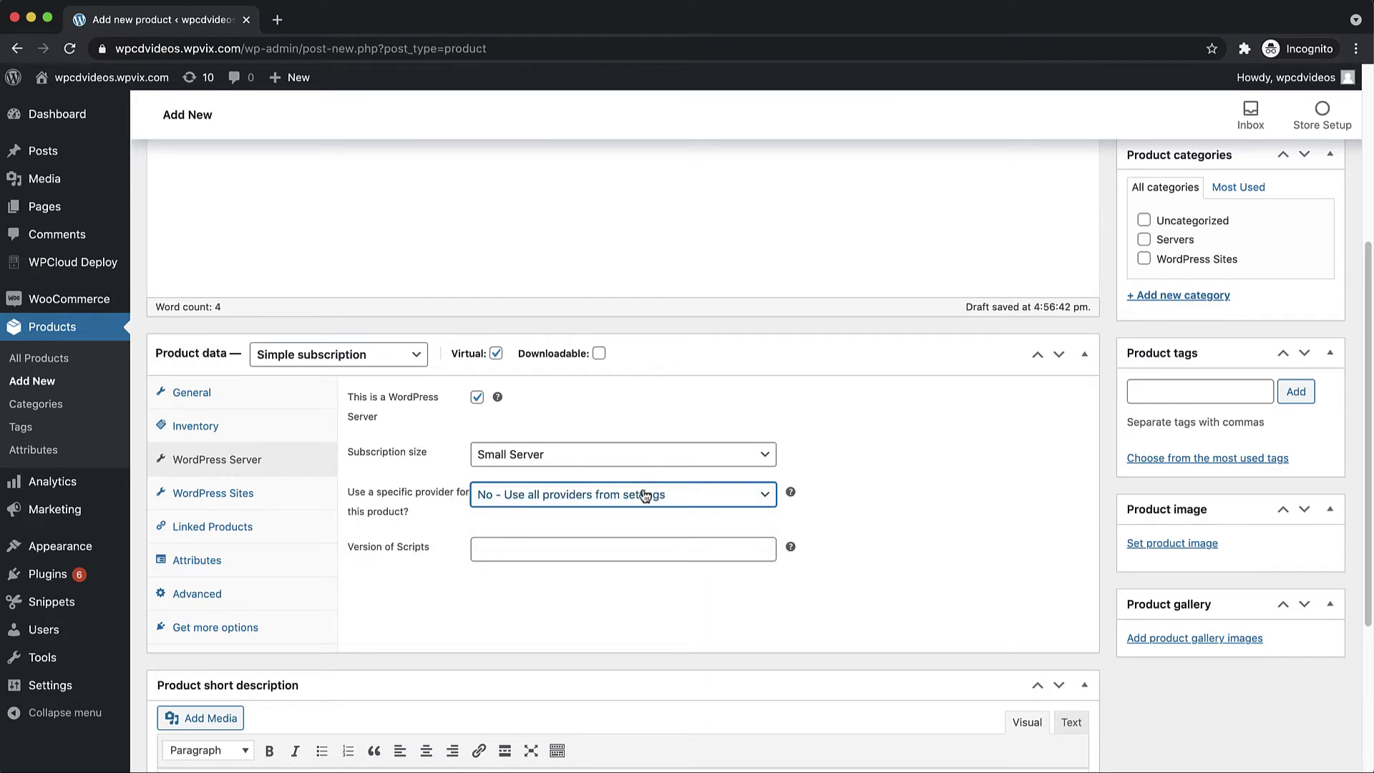
Enable product-level stock management and the sold-individually limit, and publish the product
left_click(227, 431)
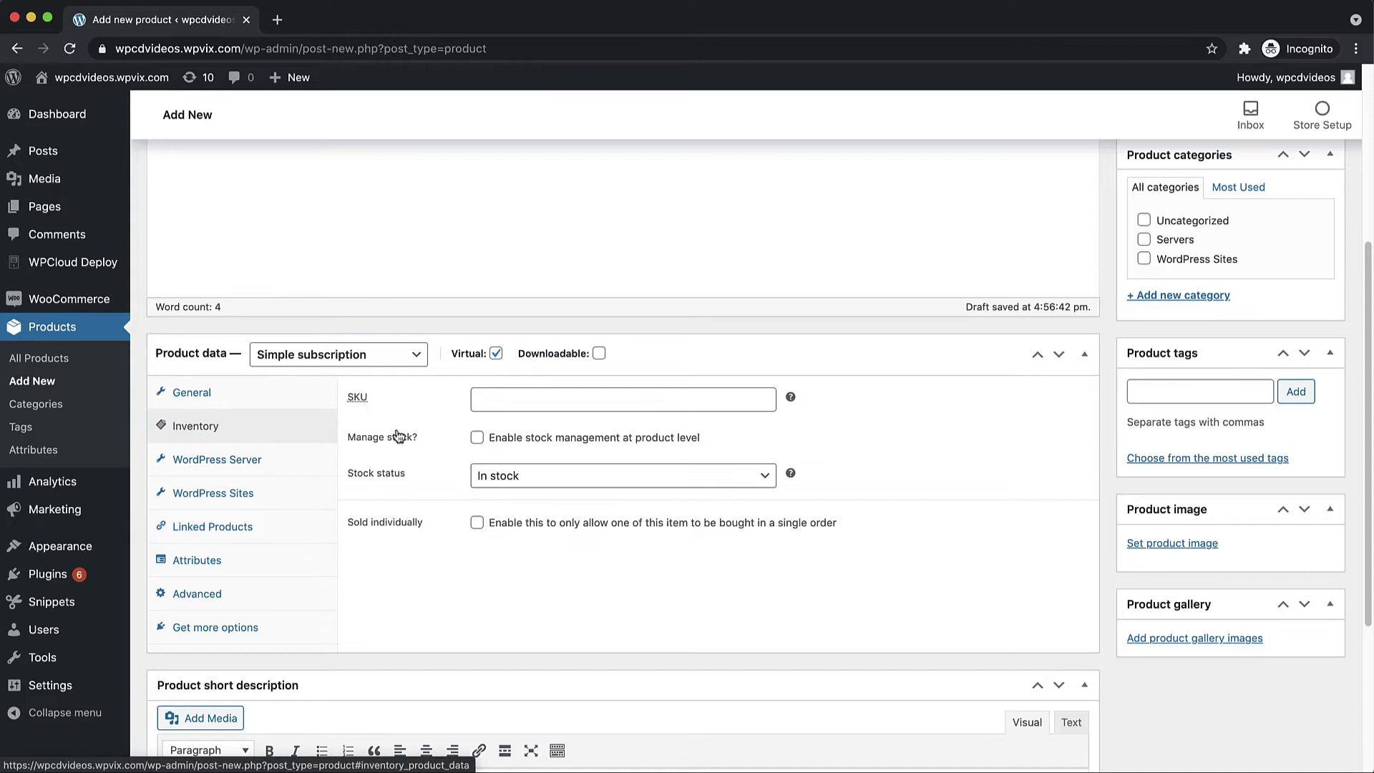
left_click(477, 438)
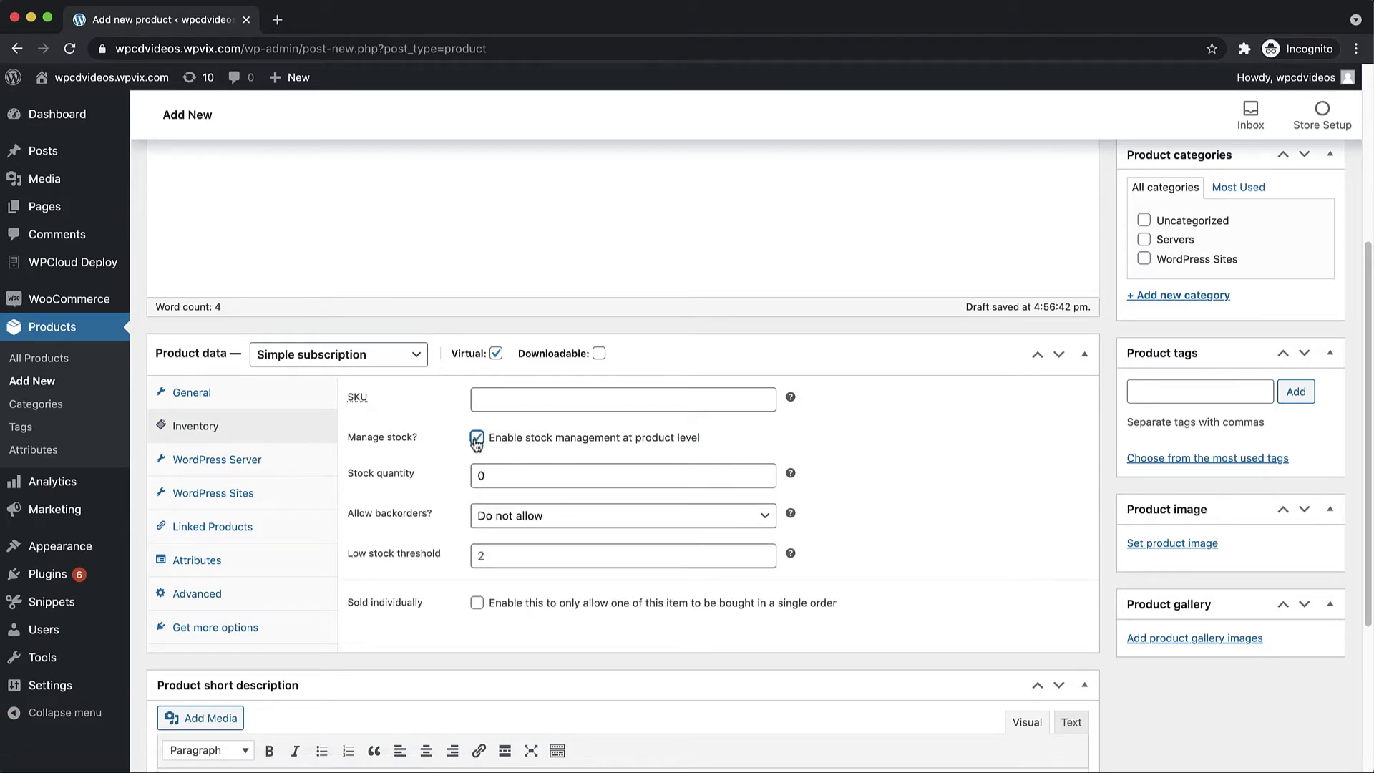
left_click(476, 603)
scroll(1002, 565, "up", 5)
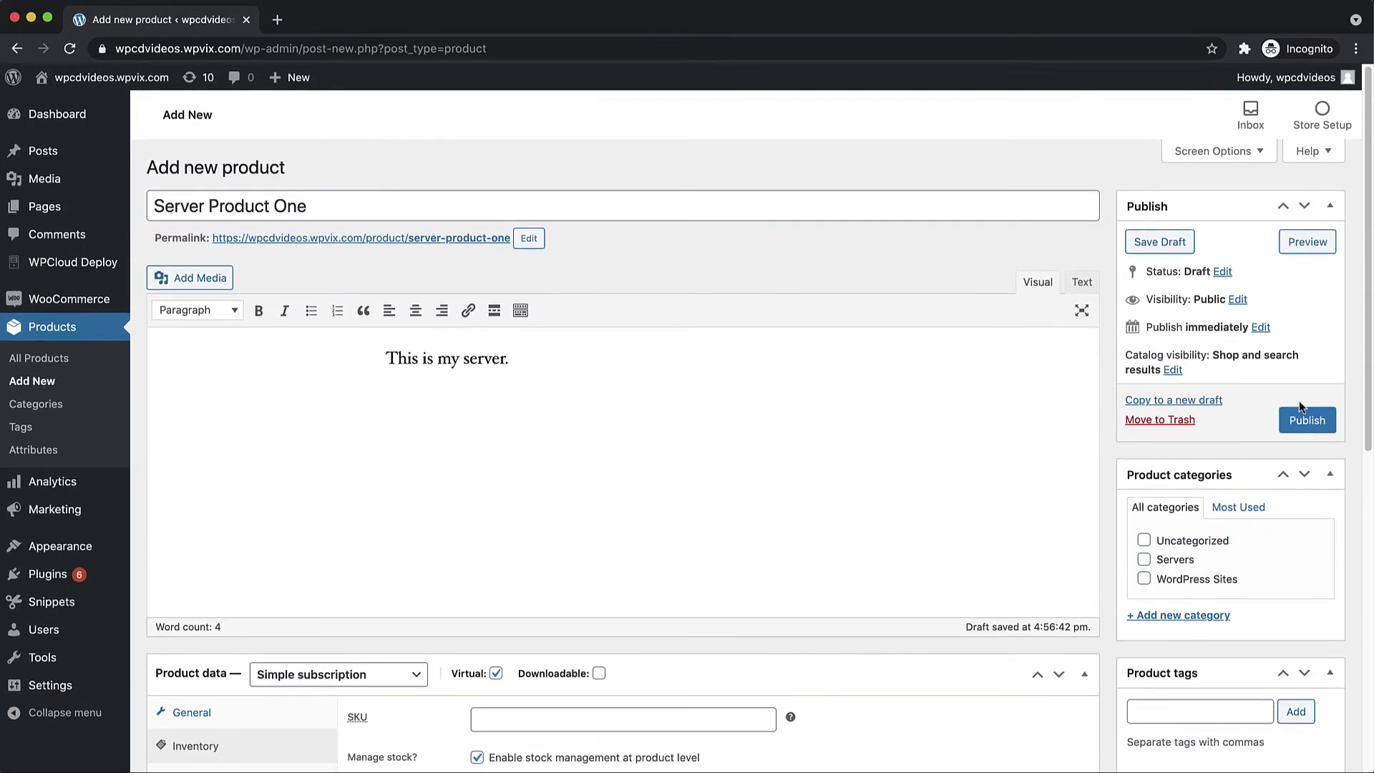
left_click(1304, 420)
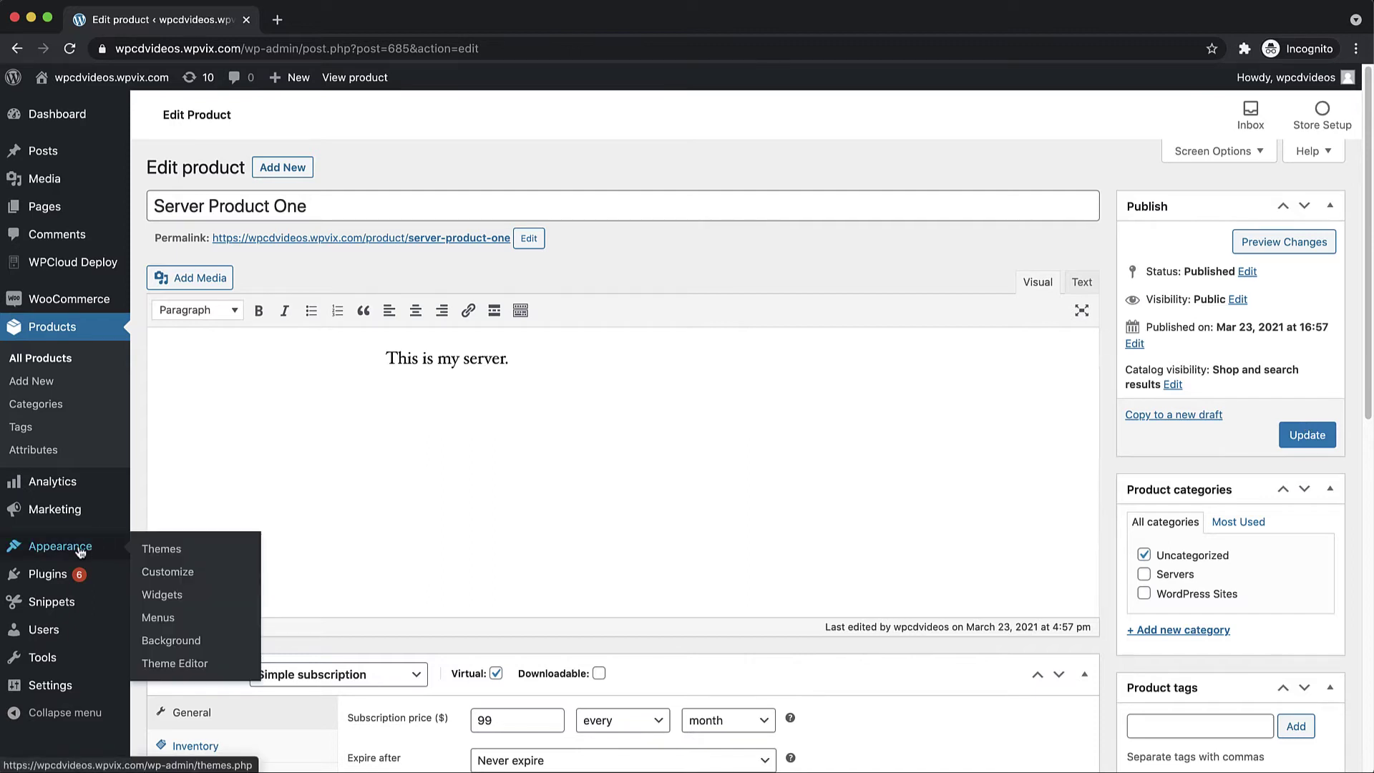
Examine the theme's additional CSS rule for the archive add-to-cart button and leave the customizer
left_click(173, 575)
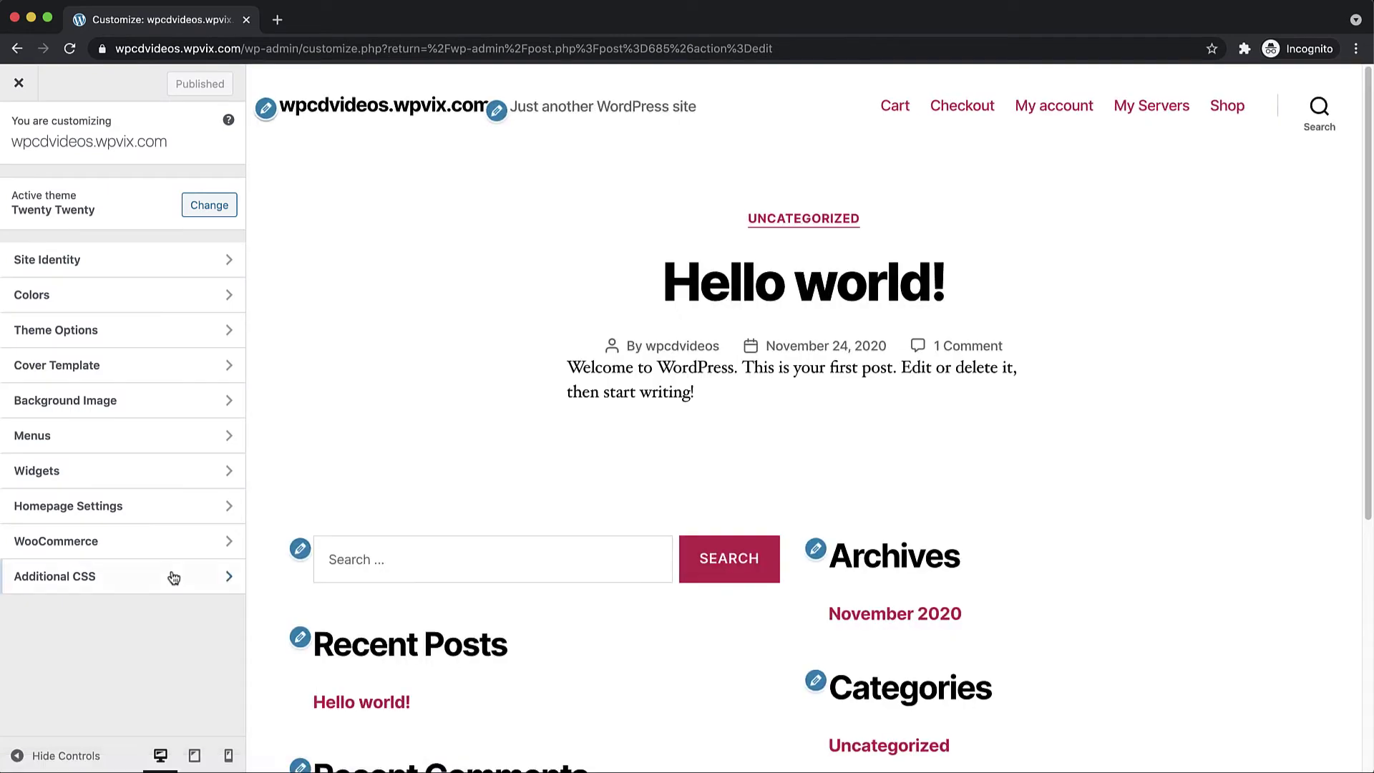
left_click(173, 575)
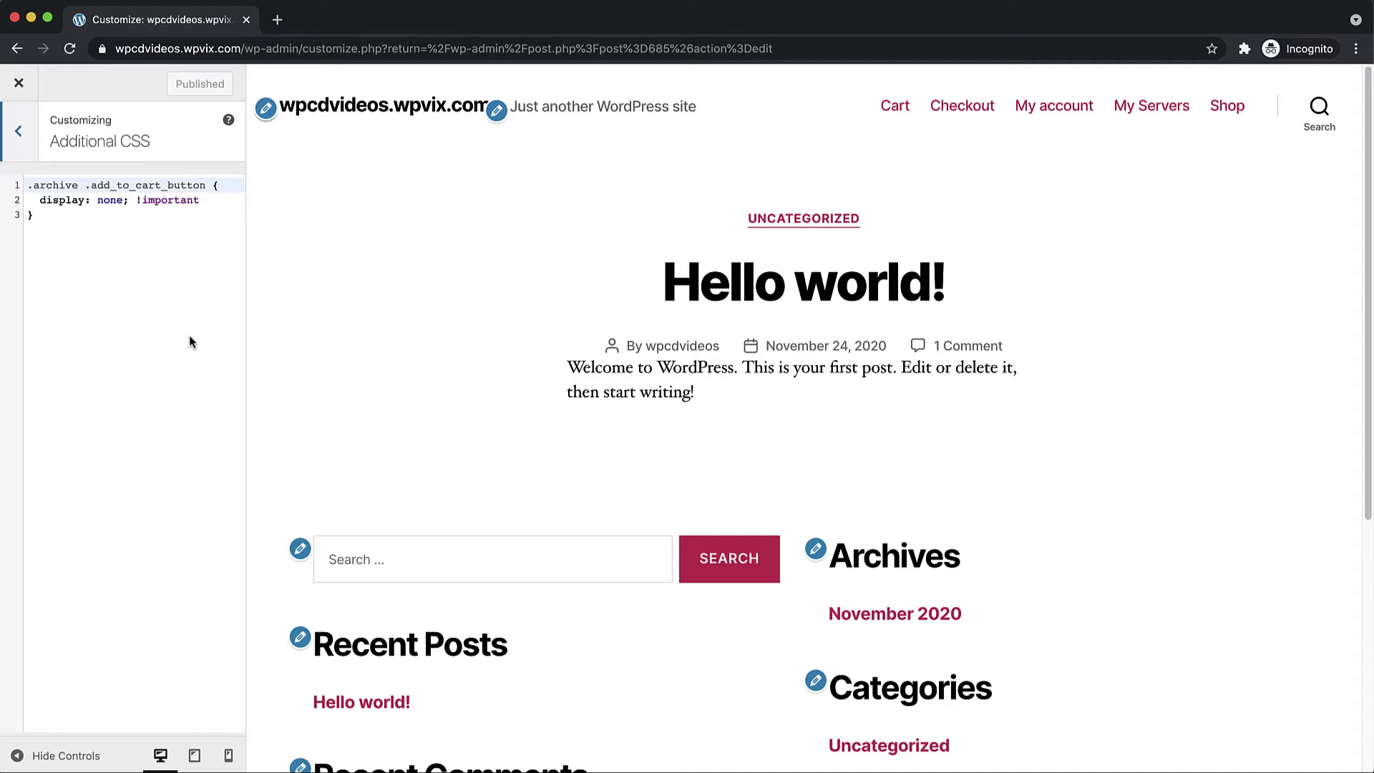
left_click(19, 85)
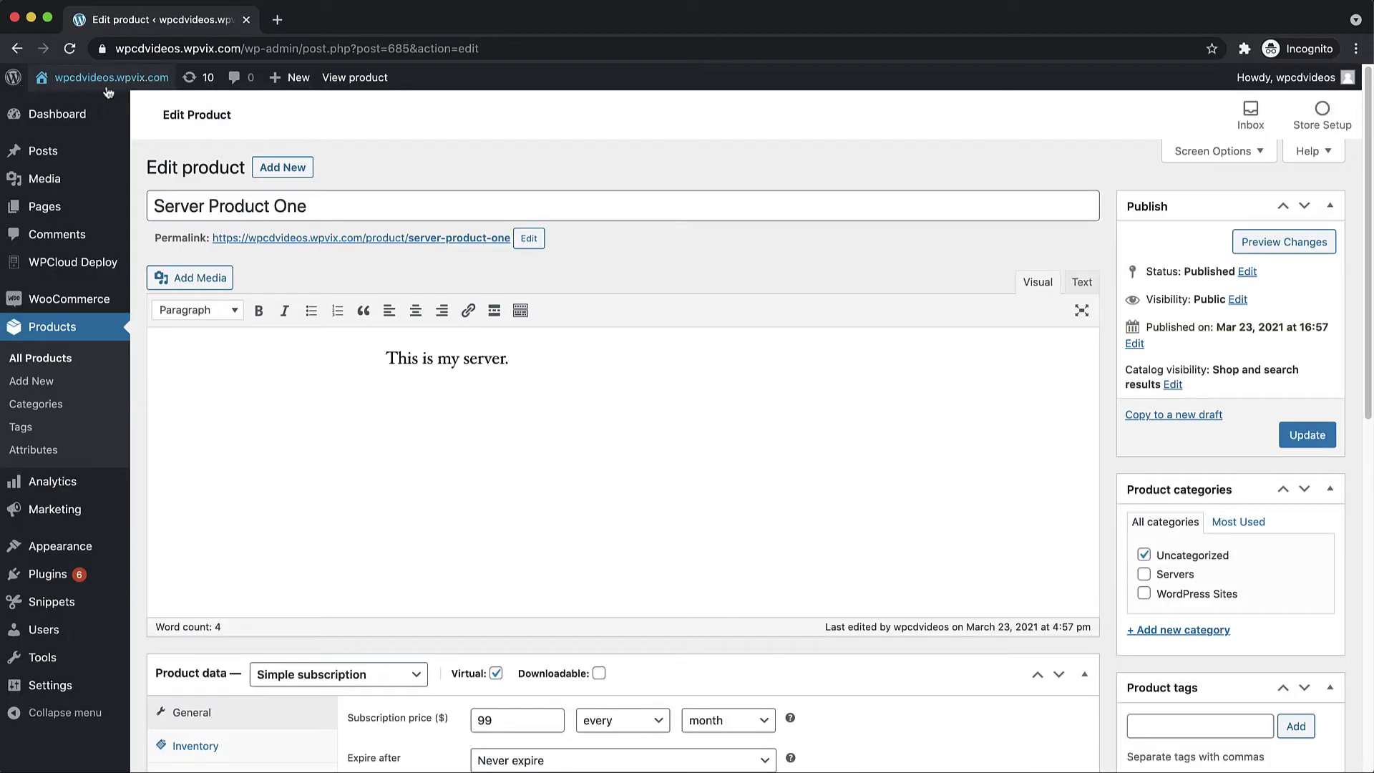
Open the store in a new browser tab and look at the Server Product One listing in the shop
mouse_move(100, 78)
right_click(76, 133)
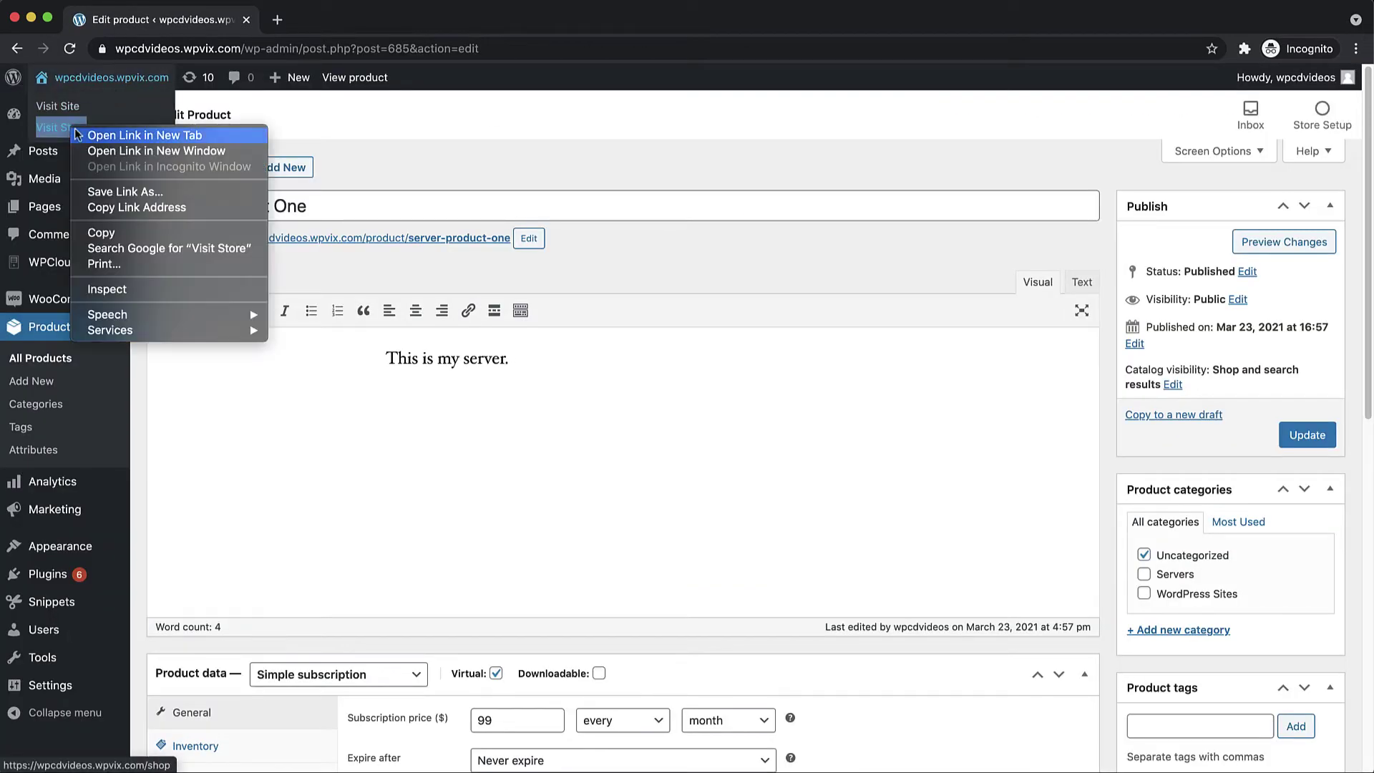
left_click(79, 135)
left_click(304, 21)
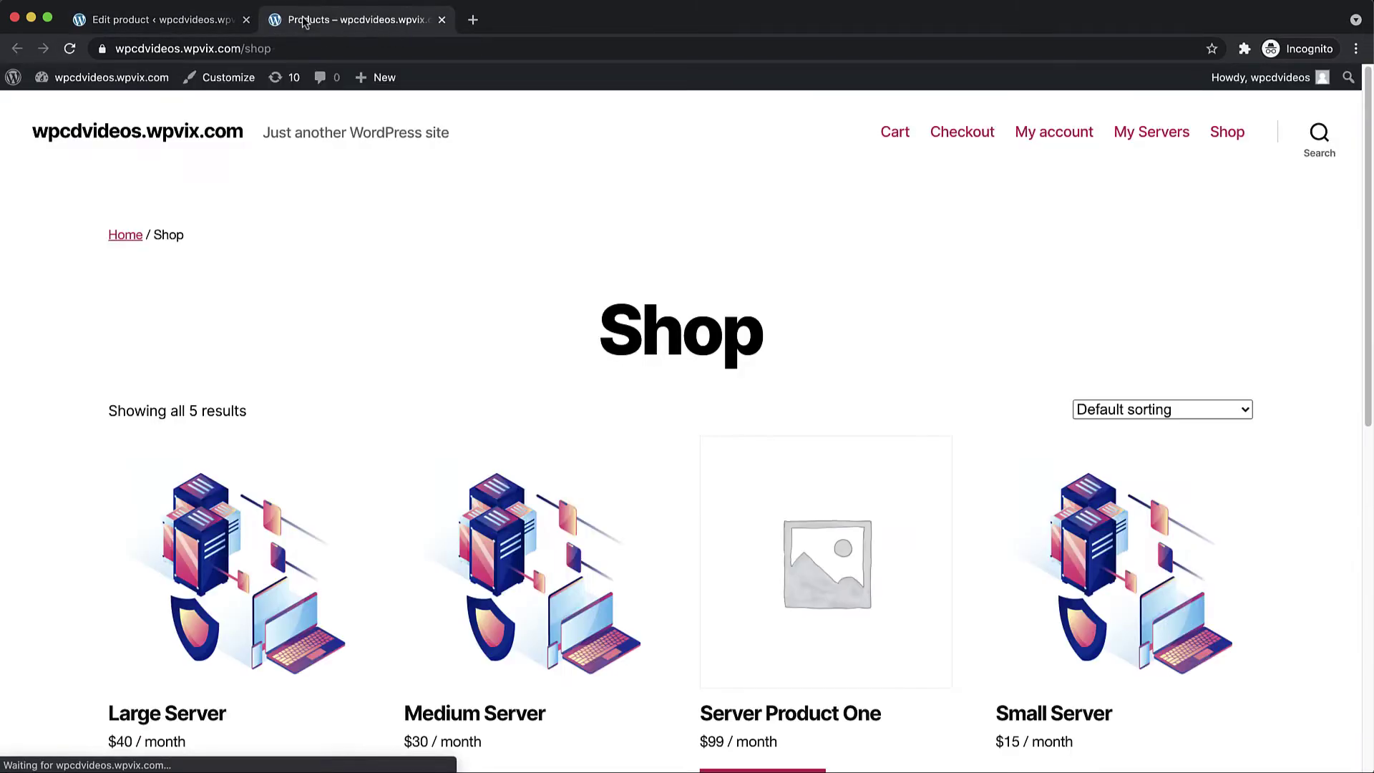
scroll(548, 174, "down", 1)
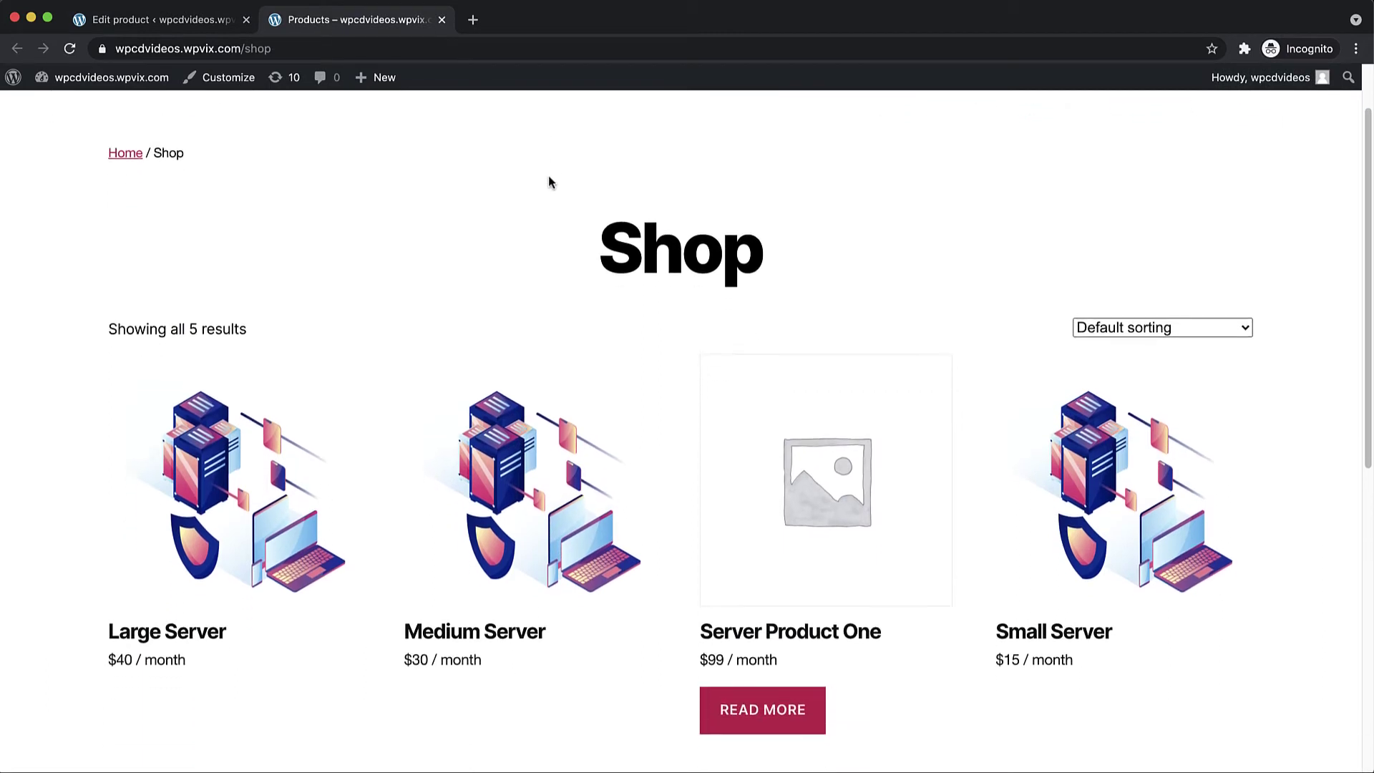
Open the Large Server product and review its provider and region choices, keeping Digital Ocean and New York 1
scroll(549, 182, "down", 1)
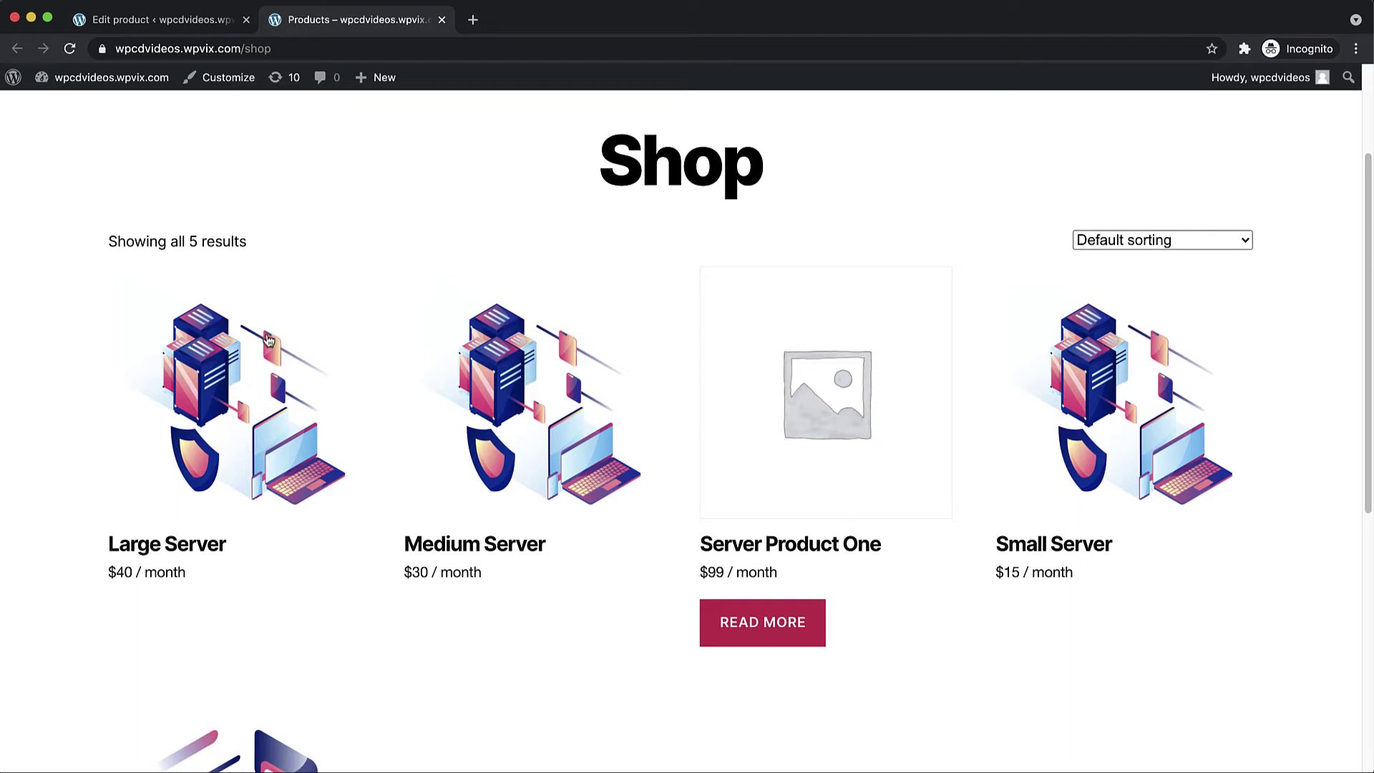
left_click(237, 358)
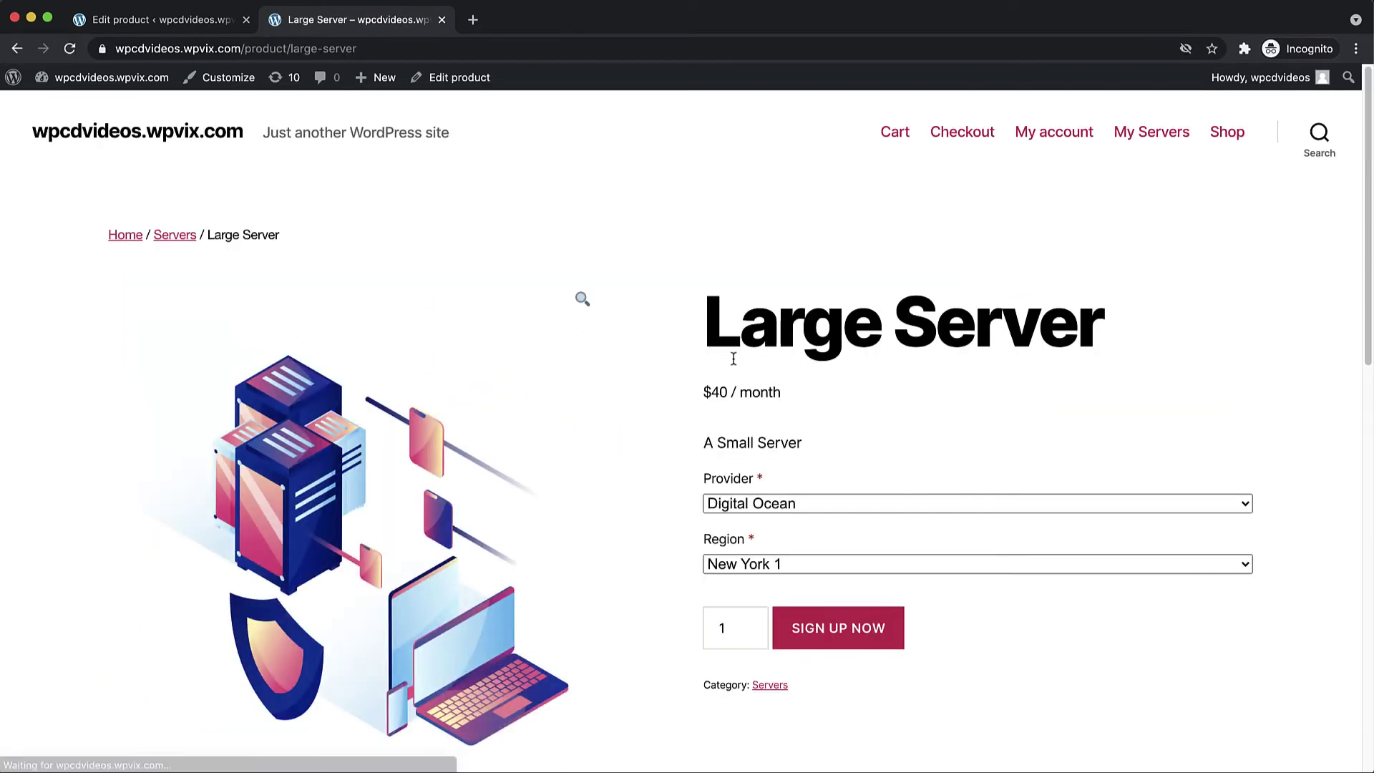
scroll(762, 362, "down", 1)
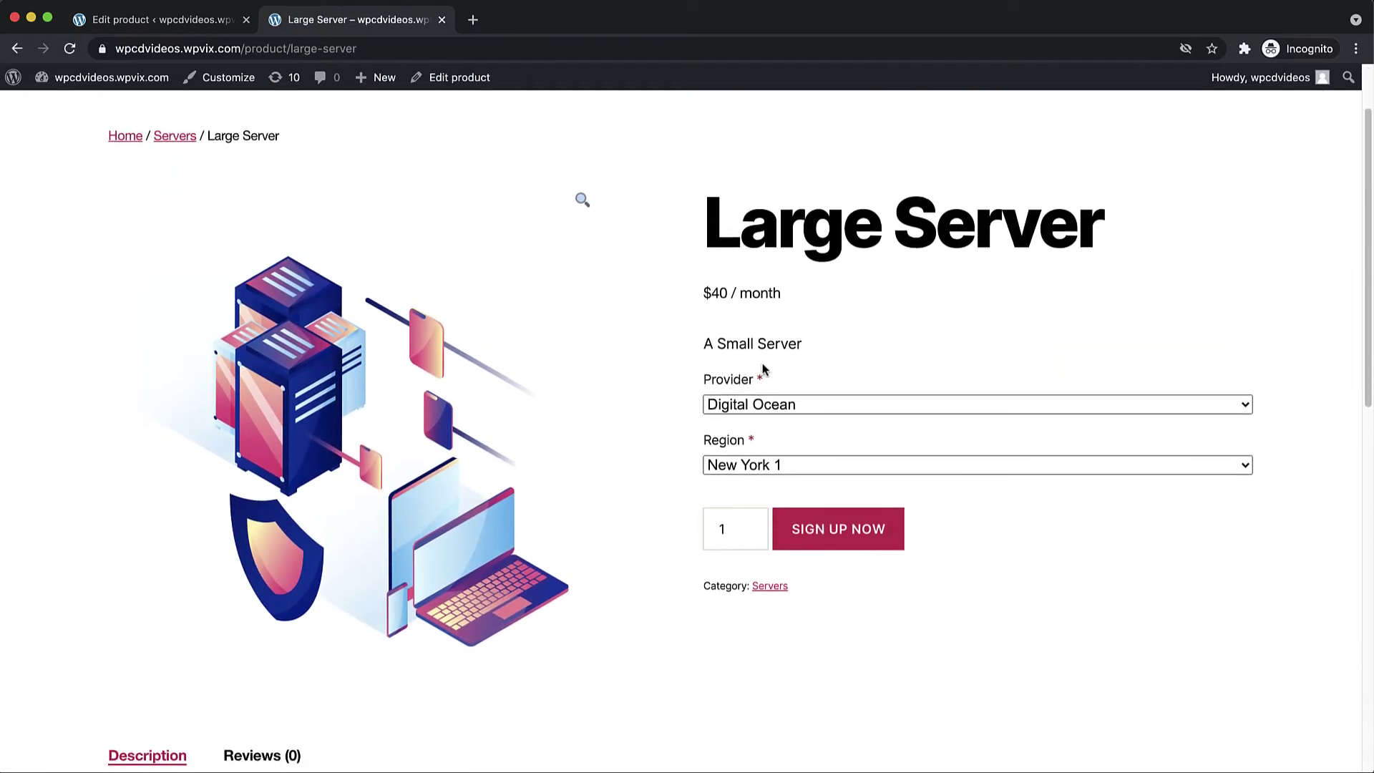
left_click(804, 397)
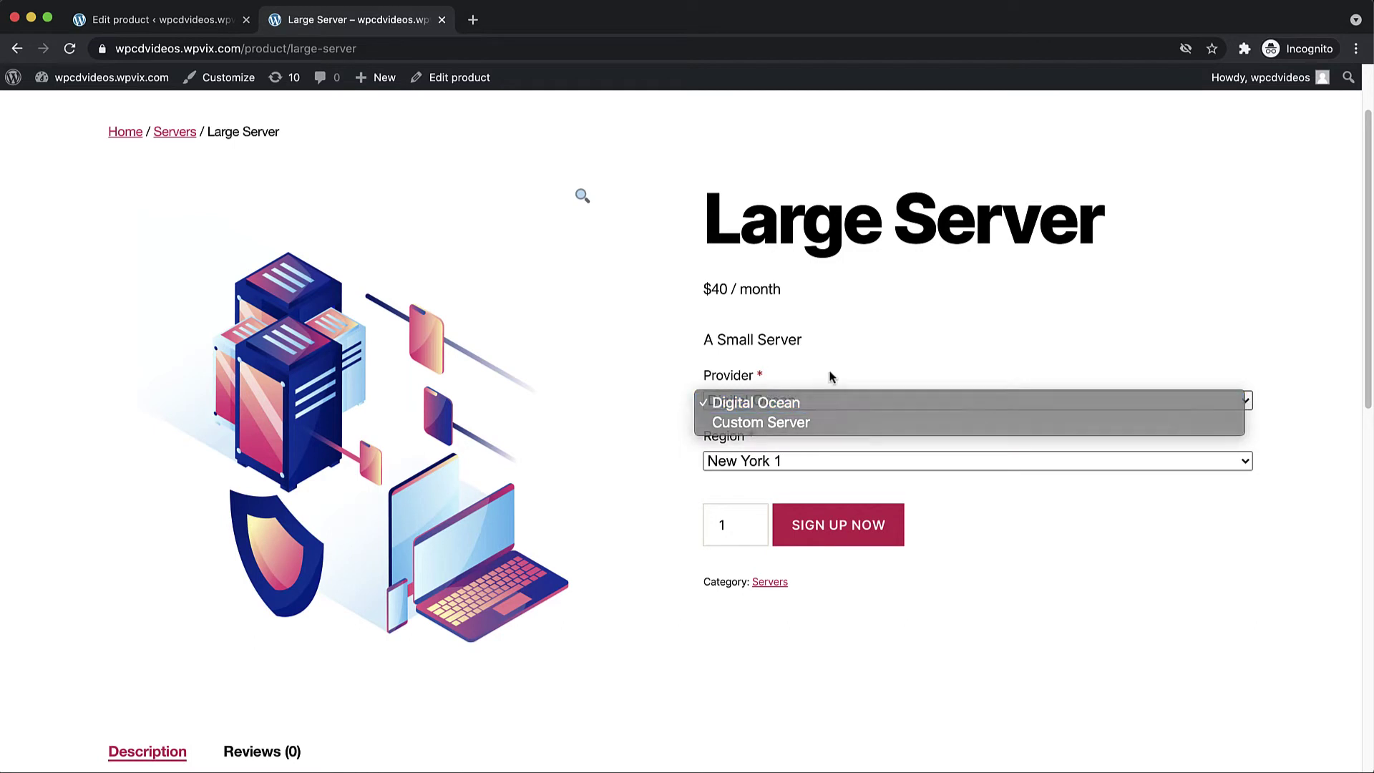
left_click(828, 375)
left_click(796, 461)
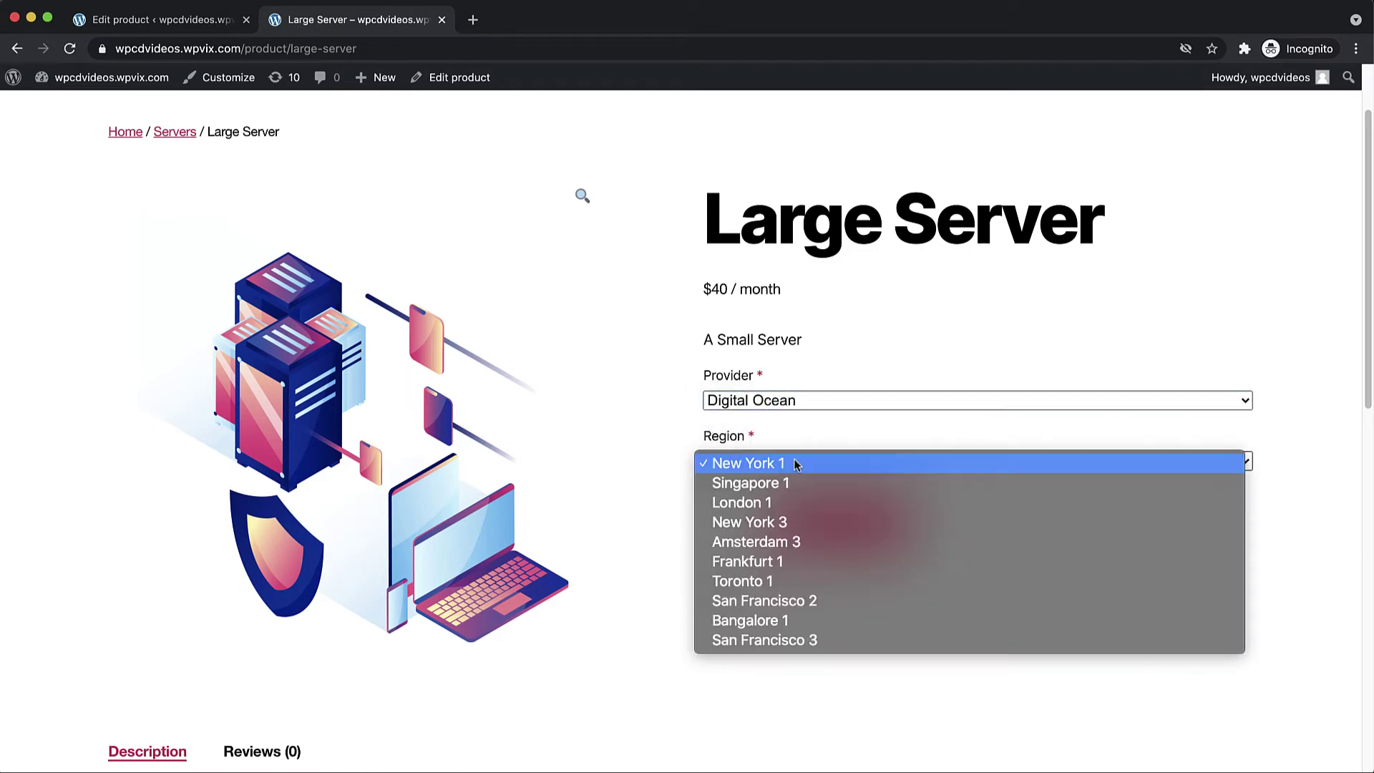
left_click(830, 434)
Sign up for the Large Server subscription and proceed from the cart to checkout
left_click(831, 525)
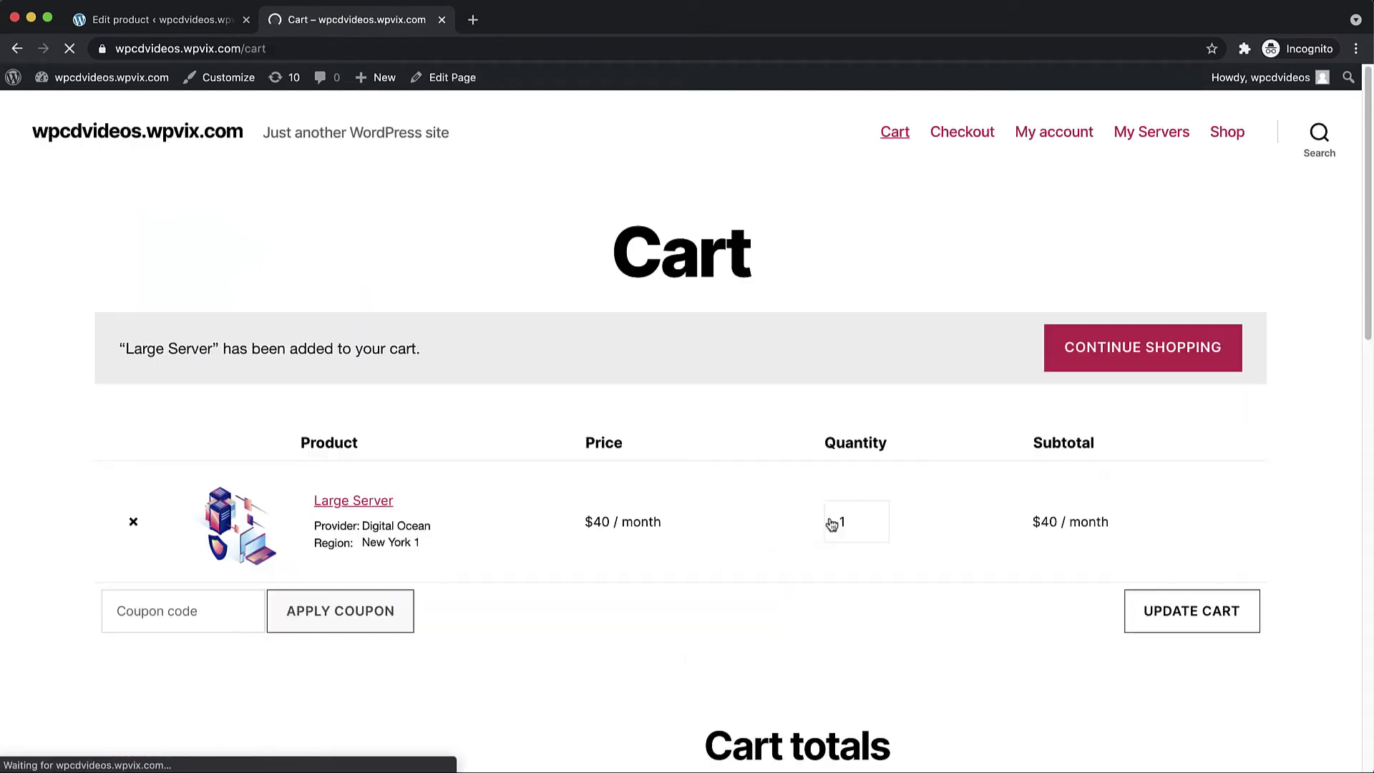
scroll(828, 521, "down", 5)
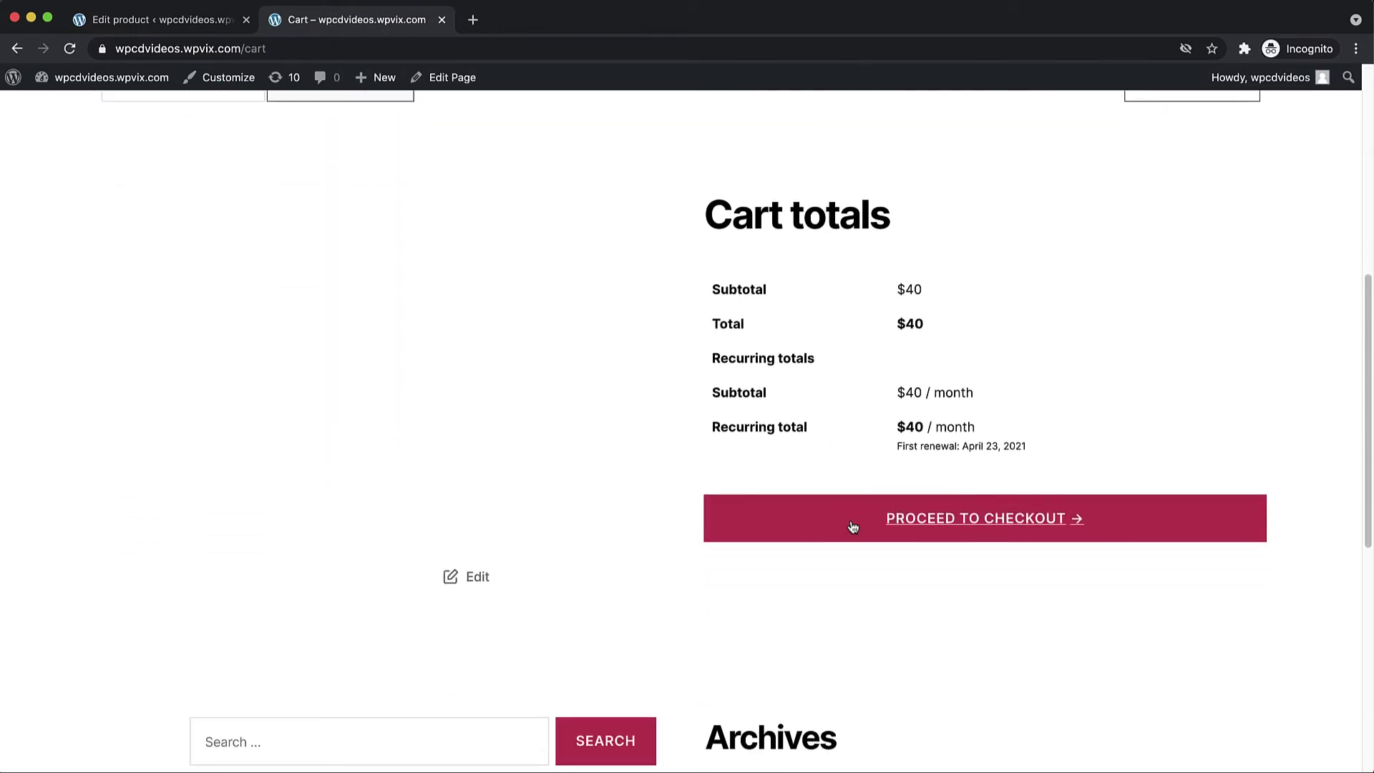
left_click(891, 525)
Fill in the billing details with the customer's first name, last name, phone number and email address
scroll(364, 538, "down", 6)
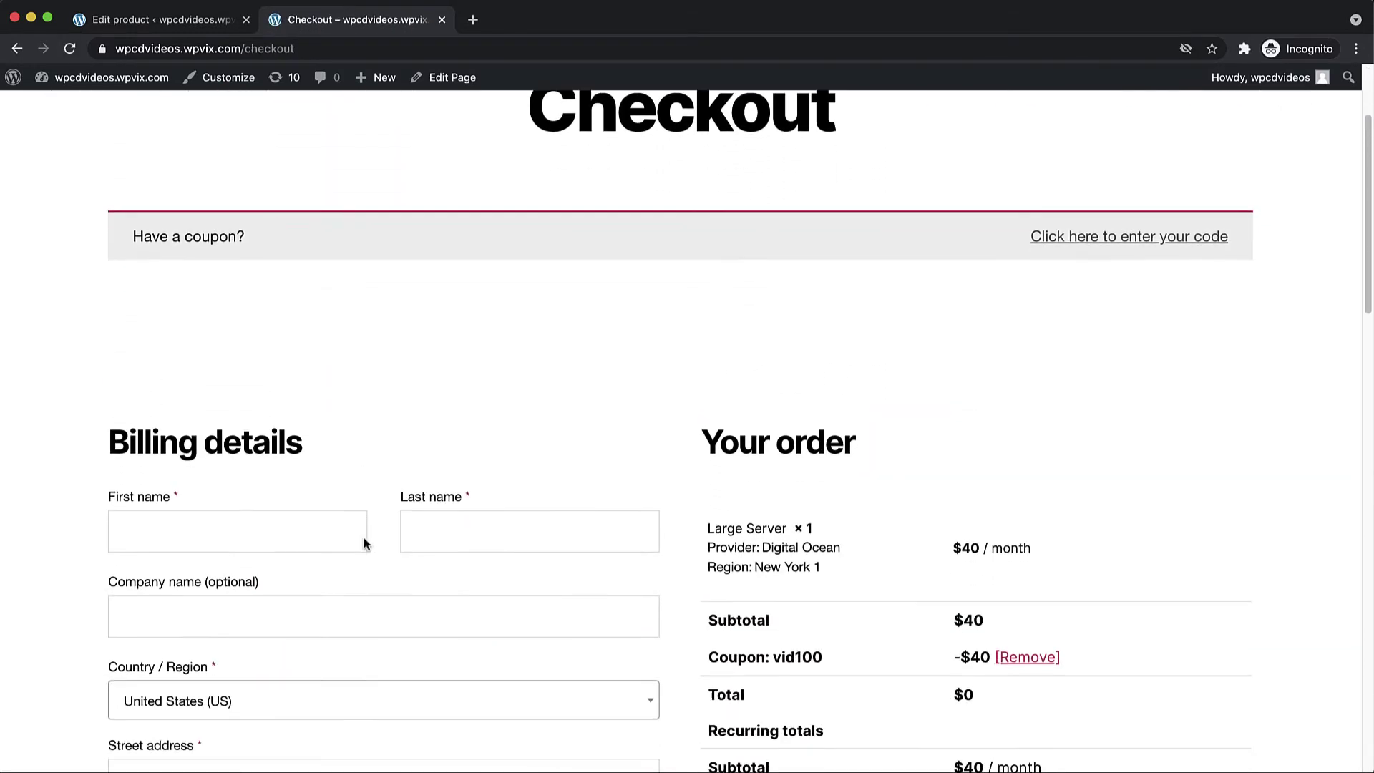
left_click(236, 286)
type("John")
key("Tab")
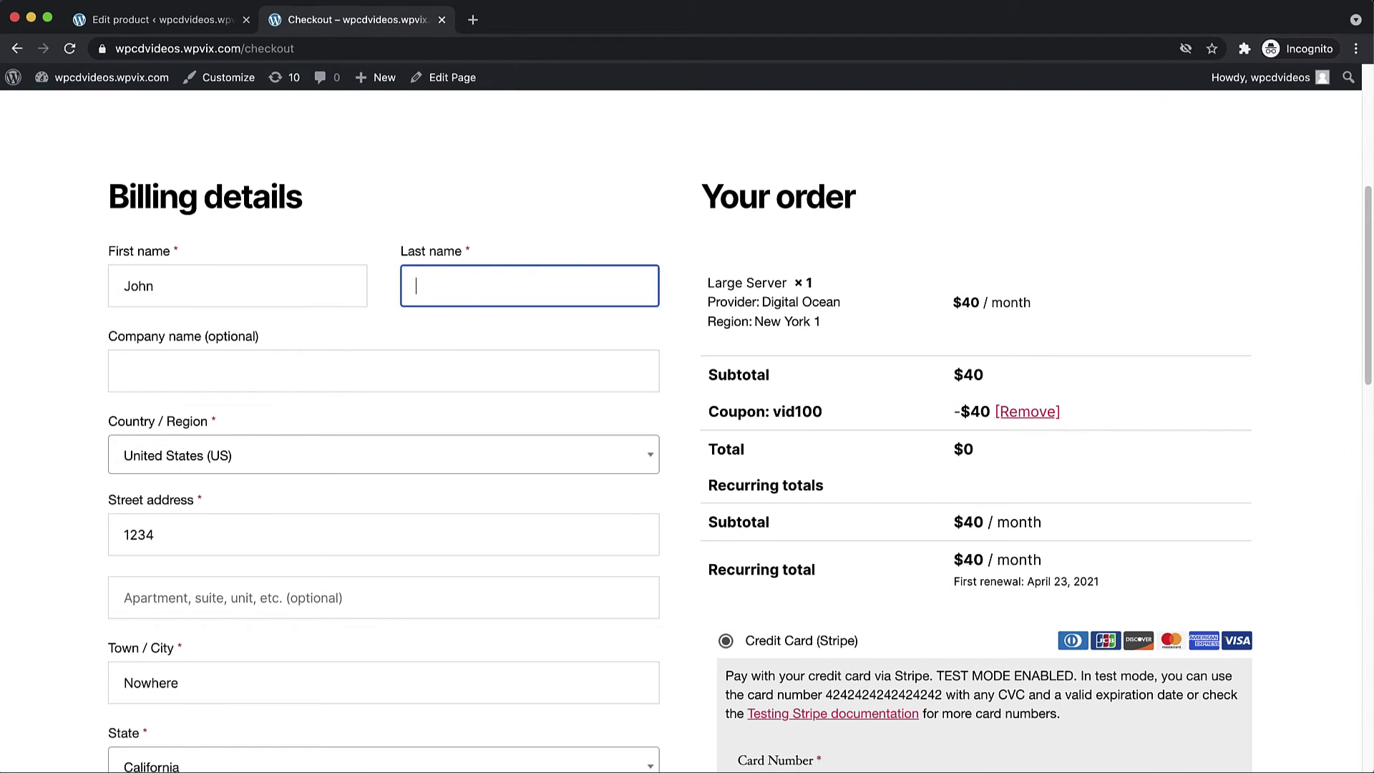
type("Smith")
key("Tab")
scroll(687, 429, "down", 5)
left_click(383, 561)
type("555-555-55555")
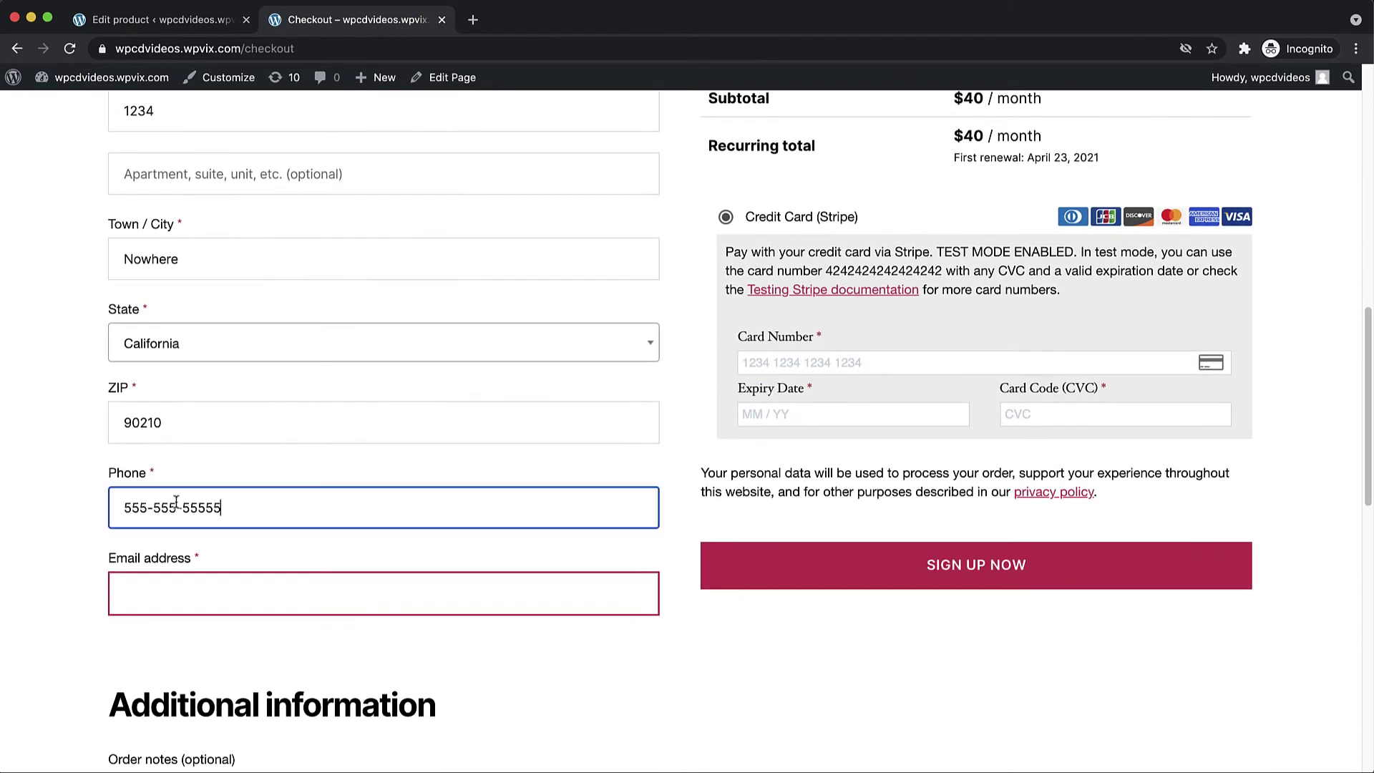
key("Tab")
type("fake@example.com")
Enter the test card's number, expiry date and security code, and submit the subscription order
left_click(859, 417)
type("4242 4242 4242 4242")
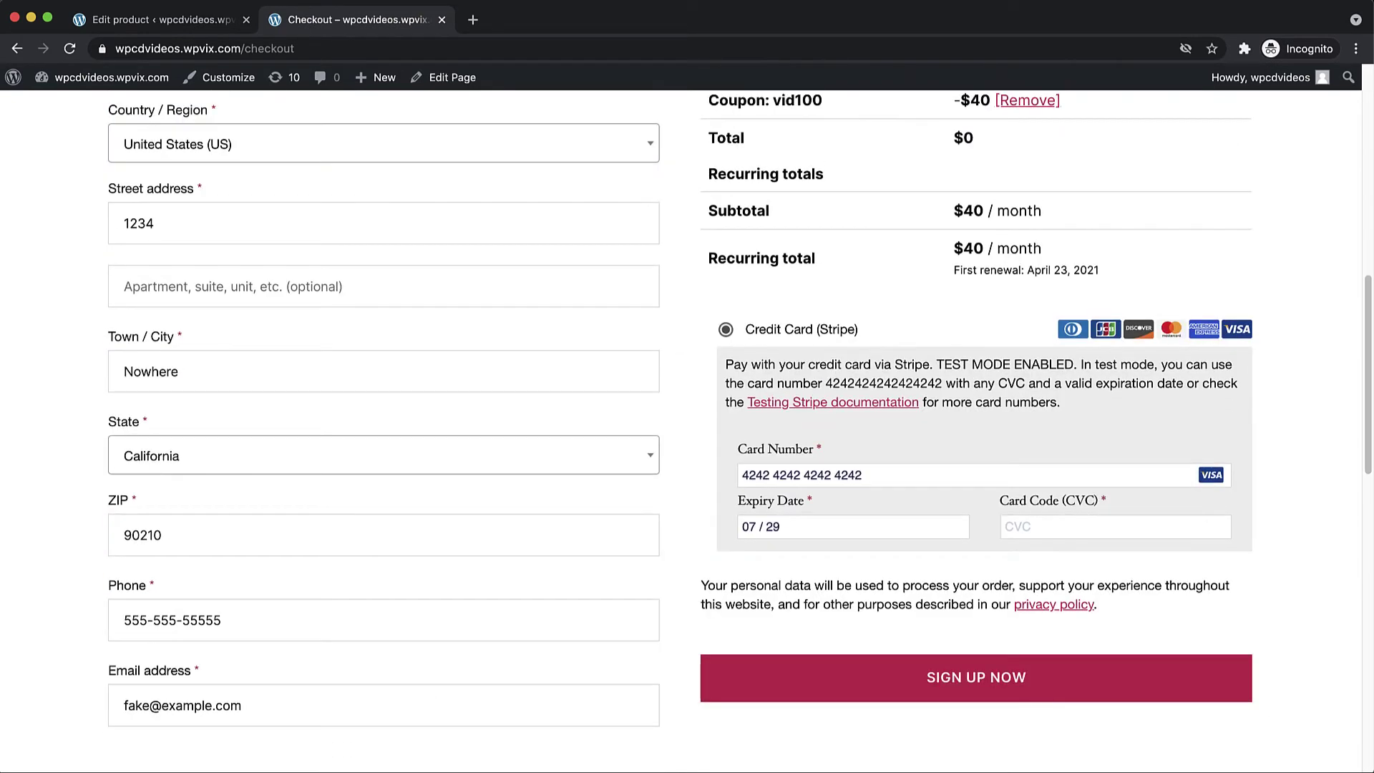
type("0729000")
left_click(957, 687)
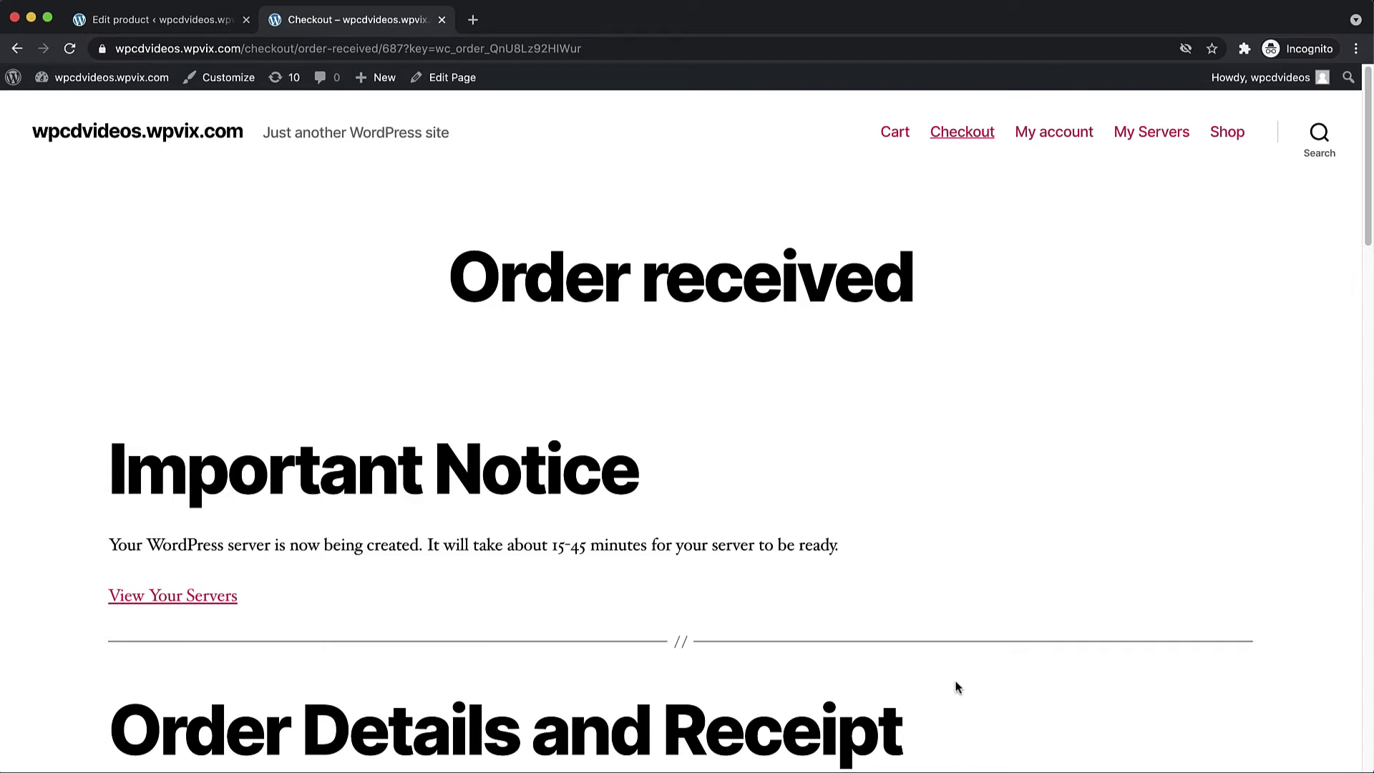
Review the order confirmation page and follow its account link to examine the purchased server in the My Servers list
scroll(957, 687, "down", 6)
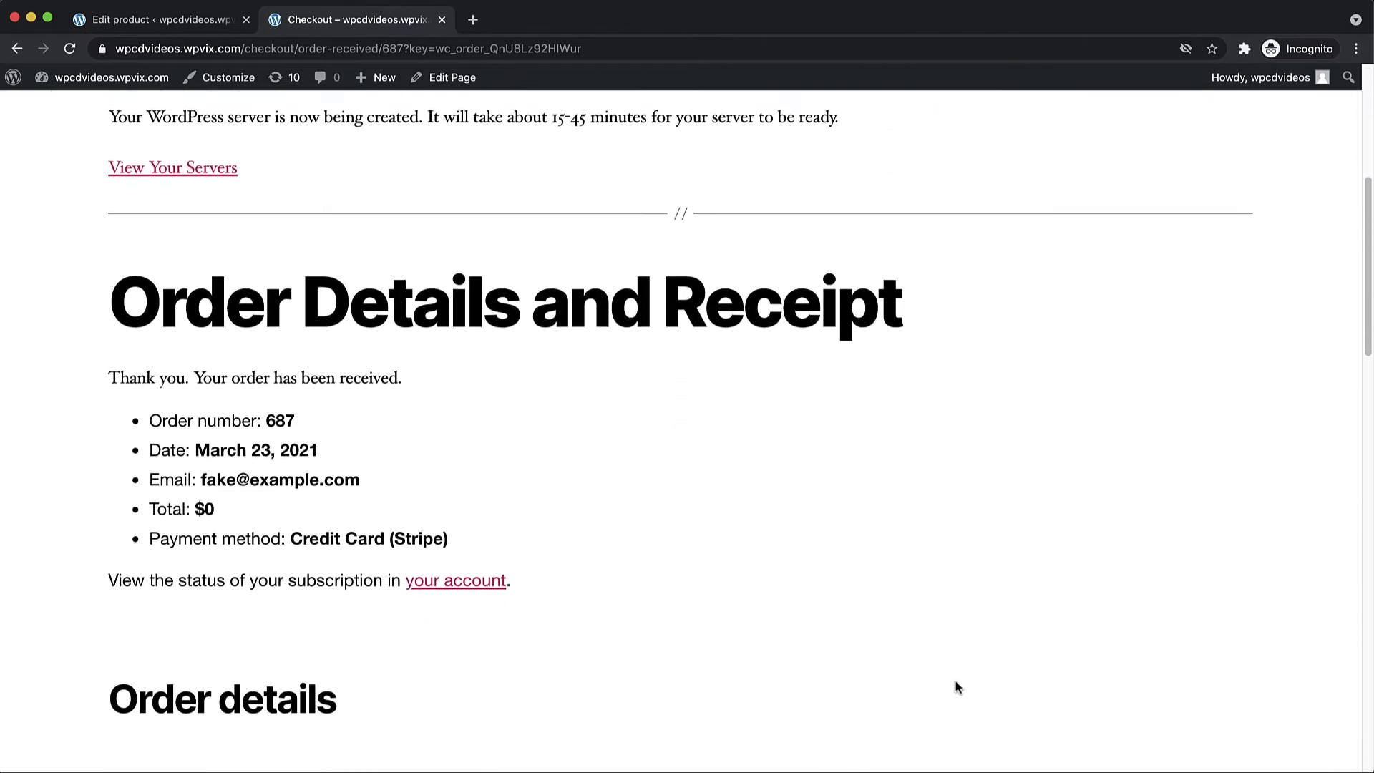
scroll(957, 687, "up", 3)
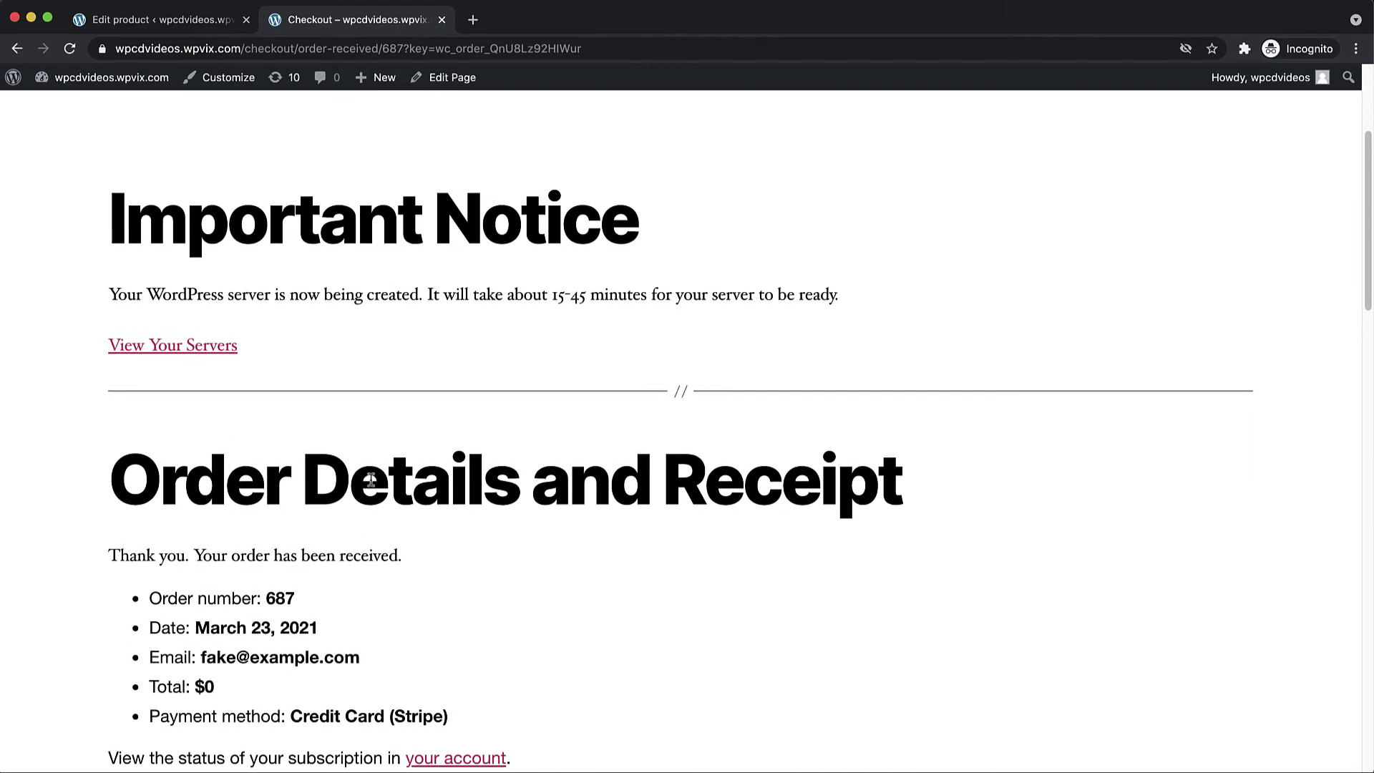
left_click(177, 349)
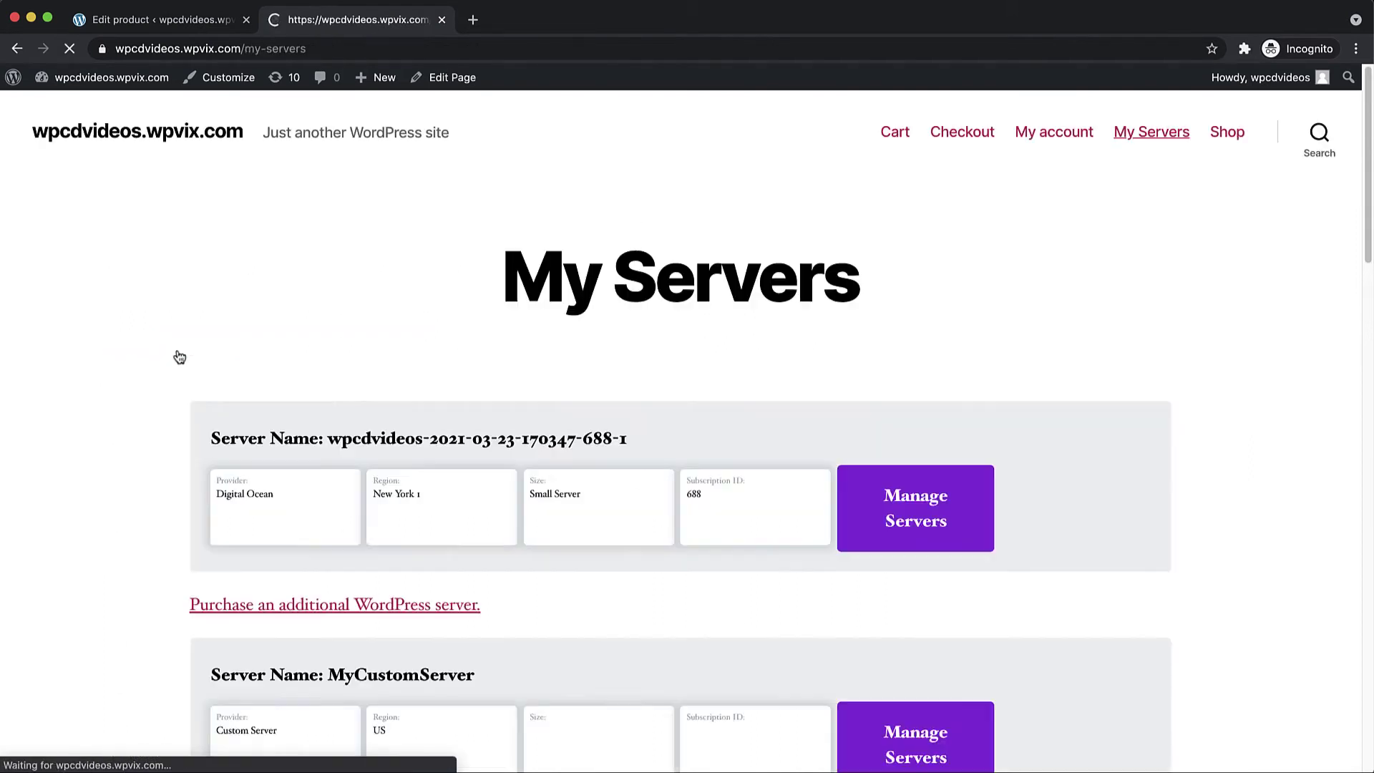
scroll(1236, 442, "down", 2)
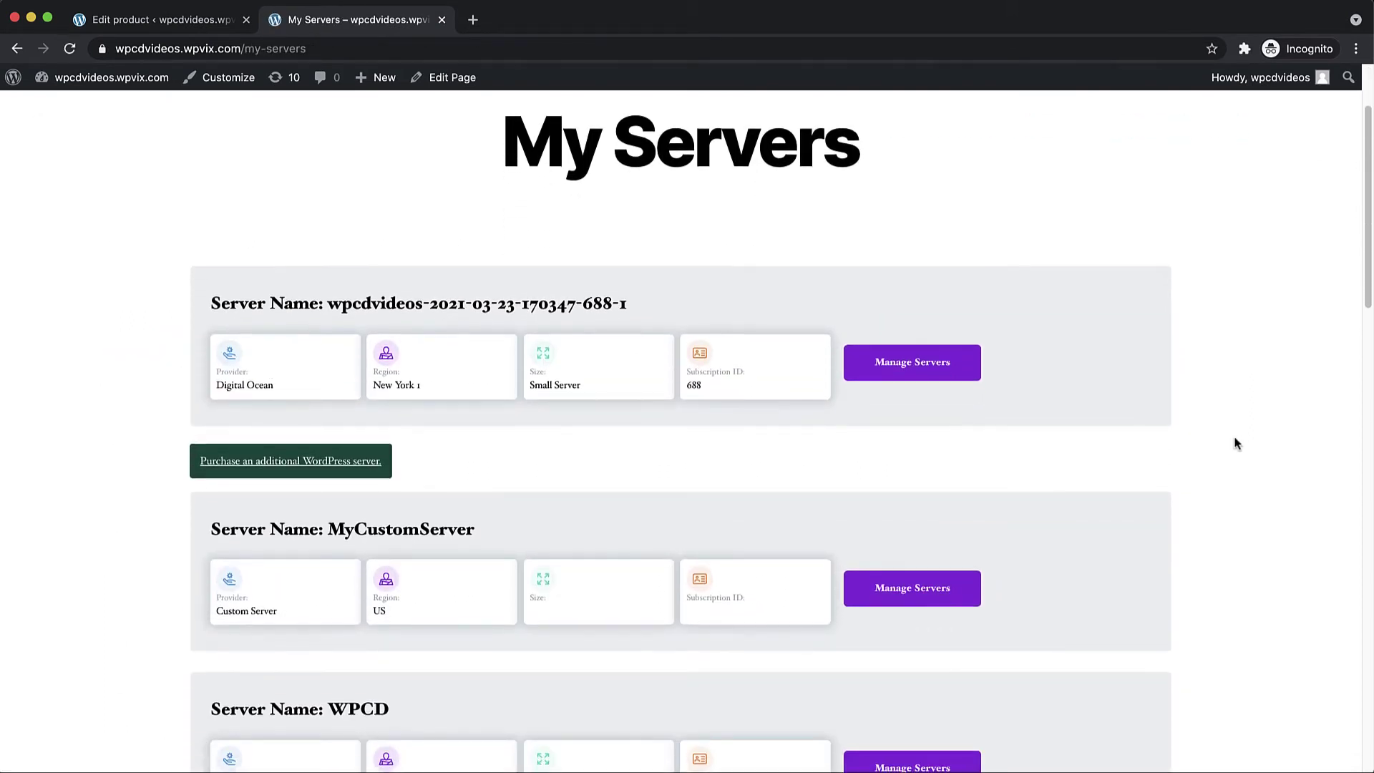
Open the My Servers page for editing, dismiss the welcome guide, examine the page's shortcode and return to the pages list
left_click(432, 79)
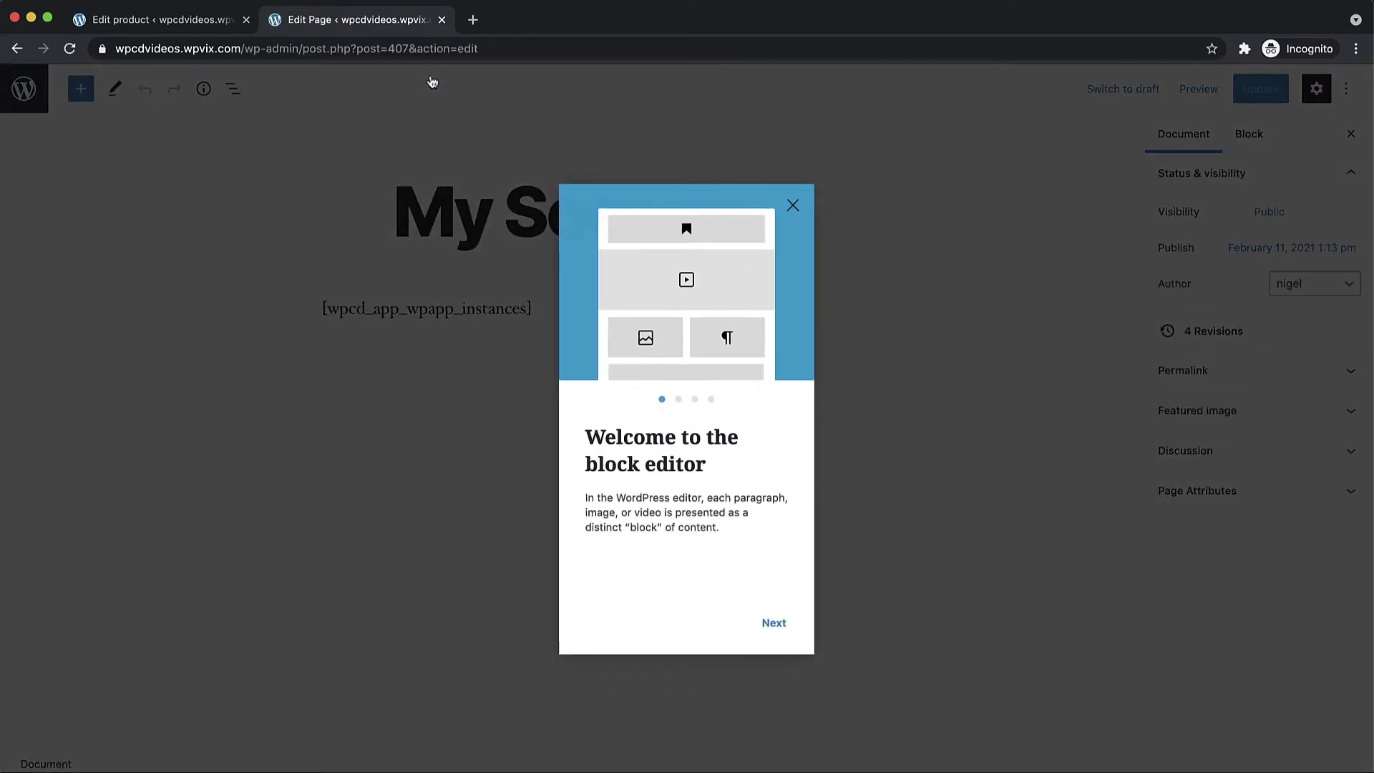
left_click(794, 205)
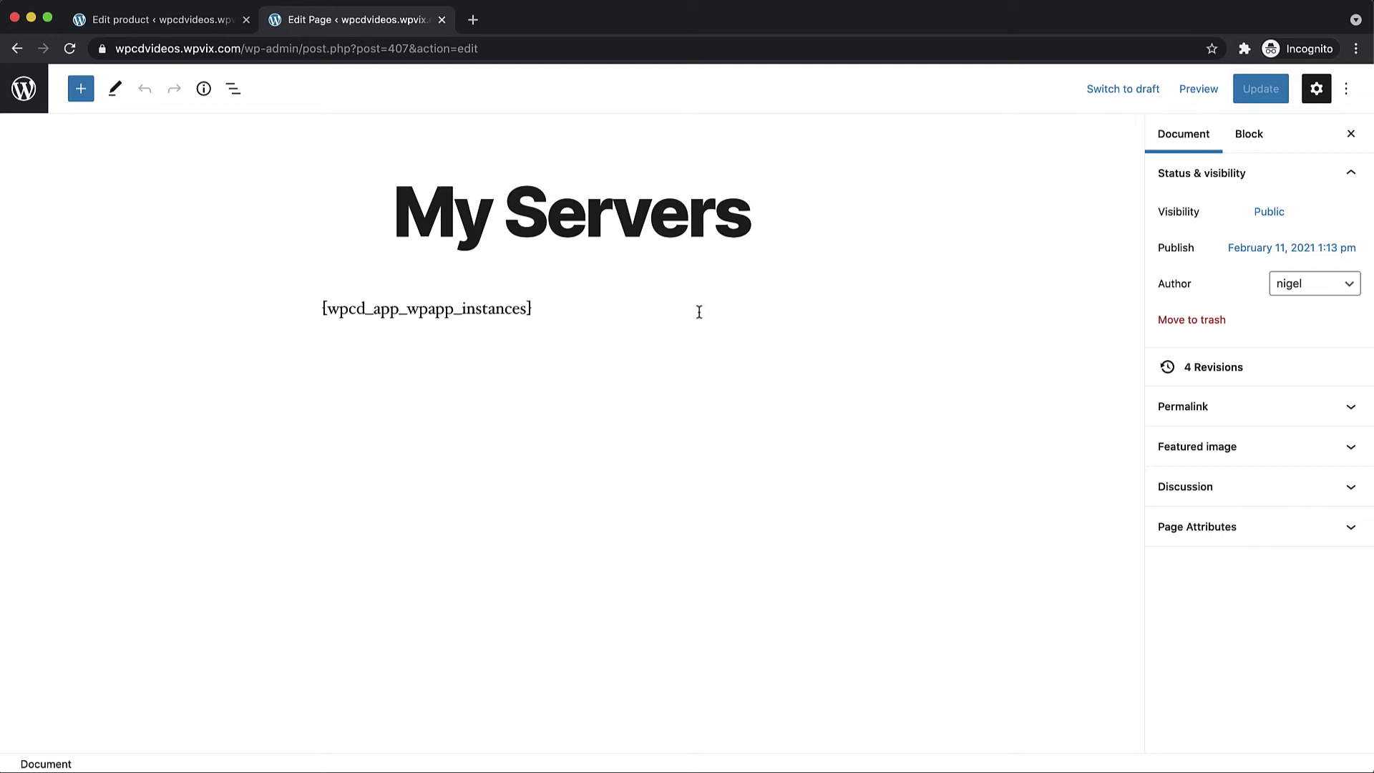
left_click(34, 107)
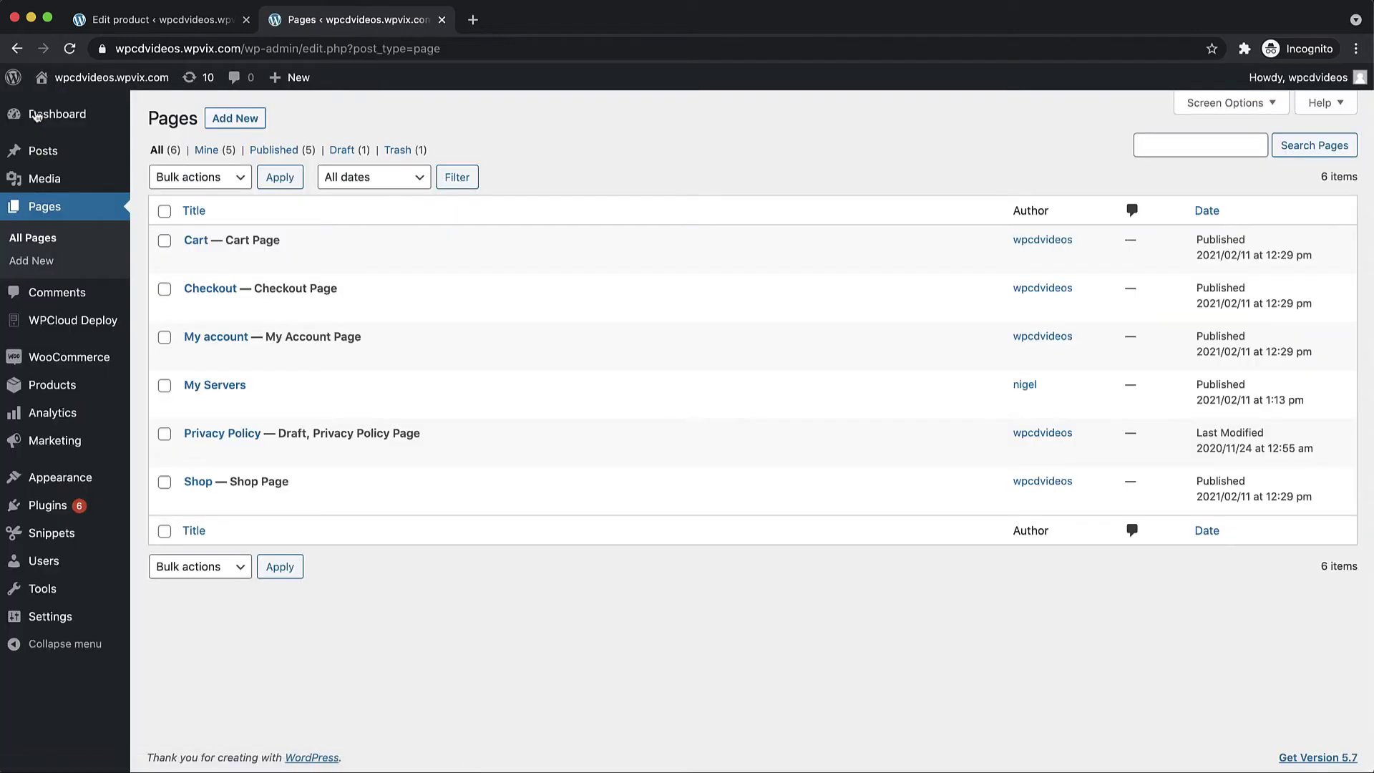
Open WPCloud Deploy's settings for selling WP servers with WooCommerce and examine the confirmation email, promotion, key link and thank-you page options
mouse_move(66, 322)
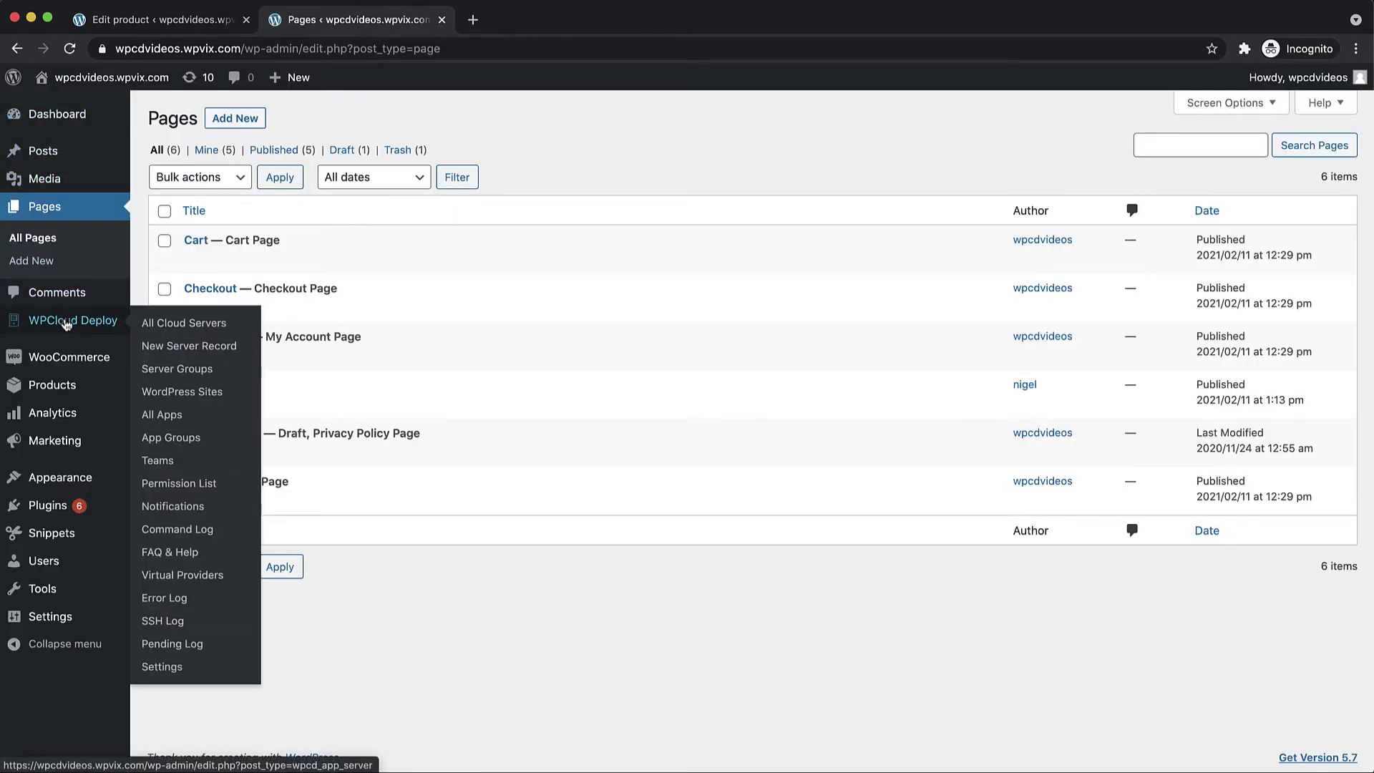
left_click(186, 675)
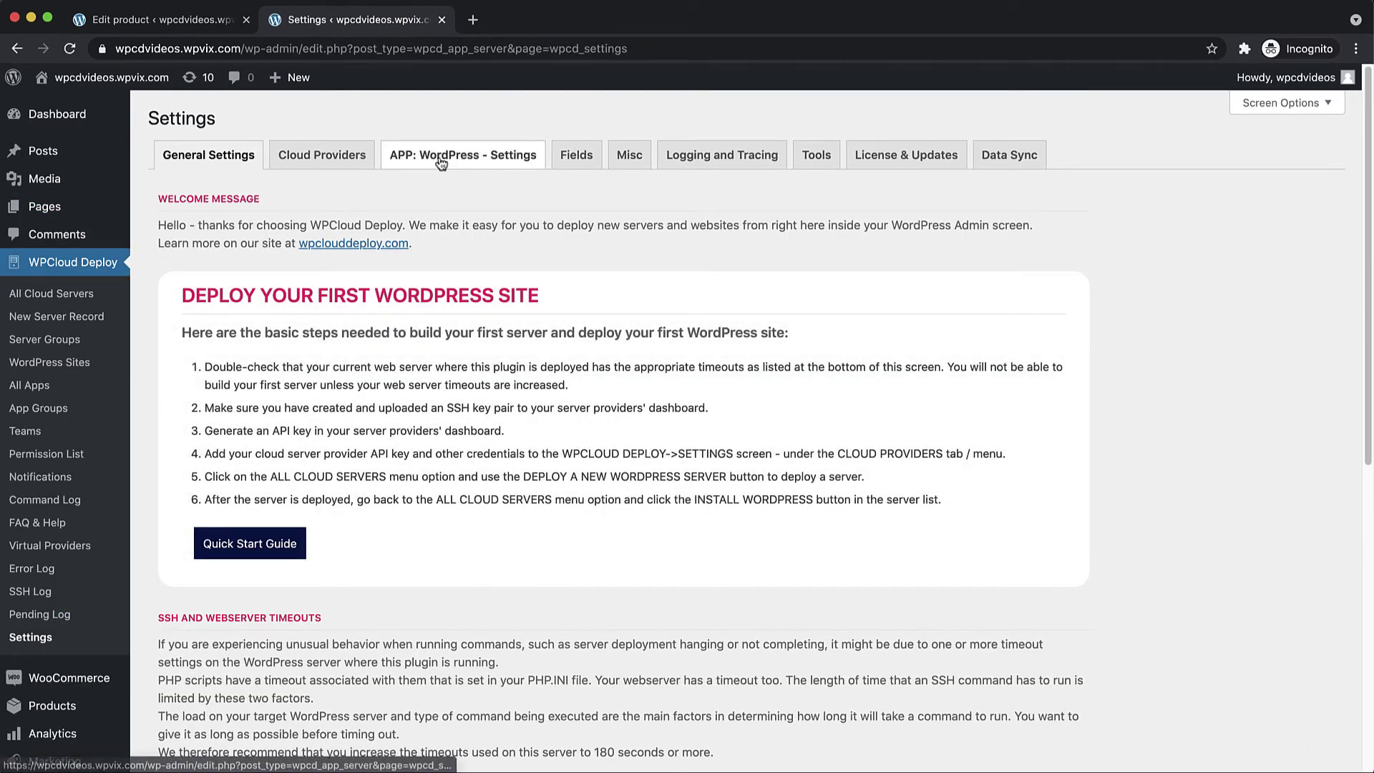
left_click(441, 163)
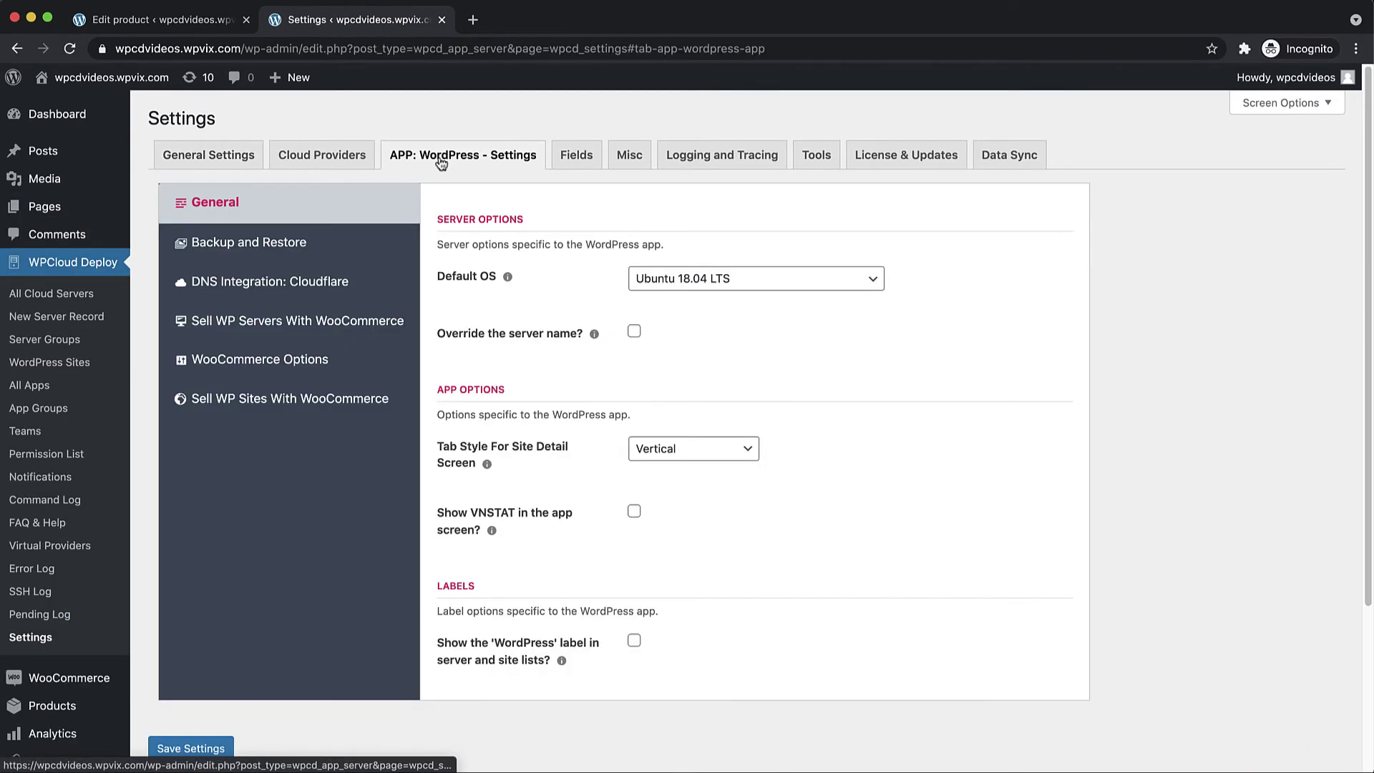
left_click(375, 329)
scroll(956, 358, "down", 5)
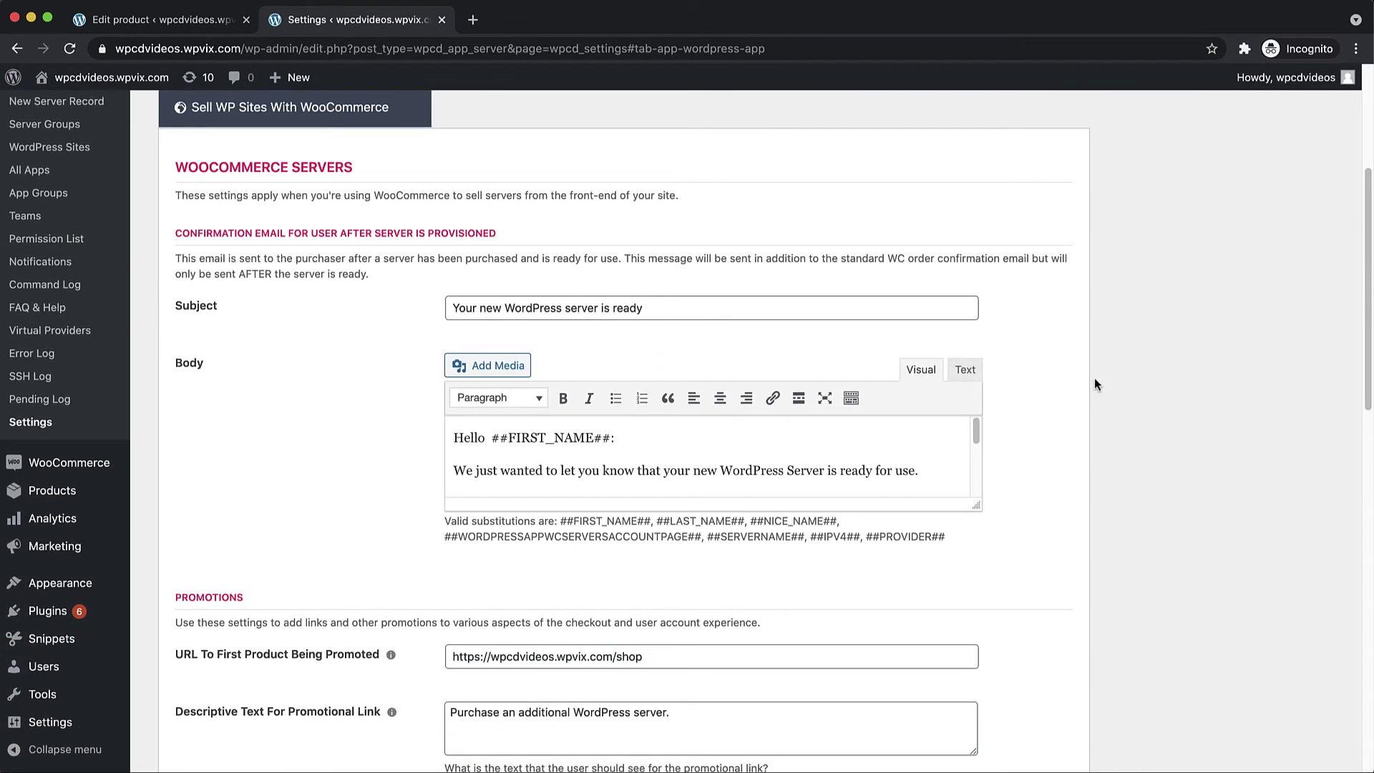
scroll(1094, 384, "down", 6)
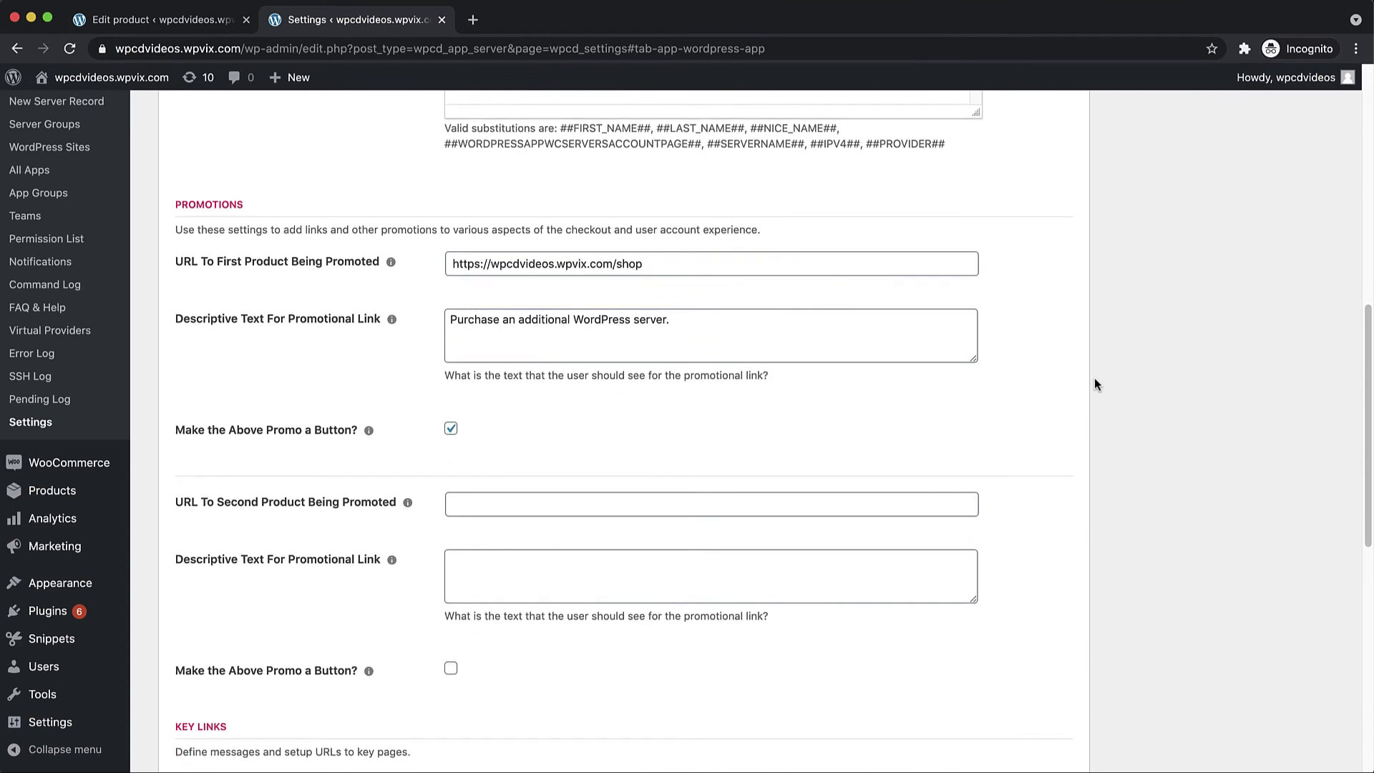
scroll(1095, 384, "down", 8)
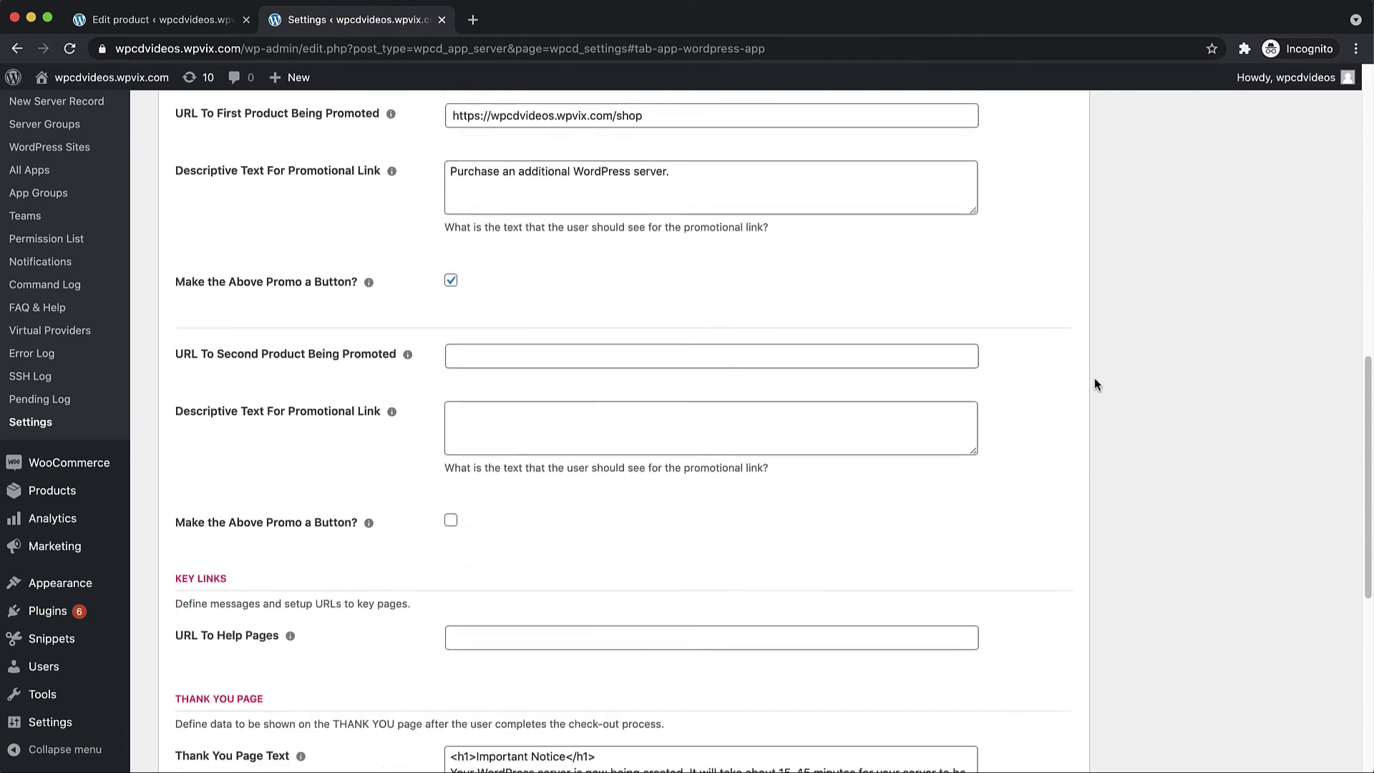
scroll(1095, 384, "down", 2)
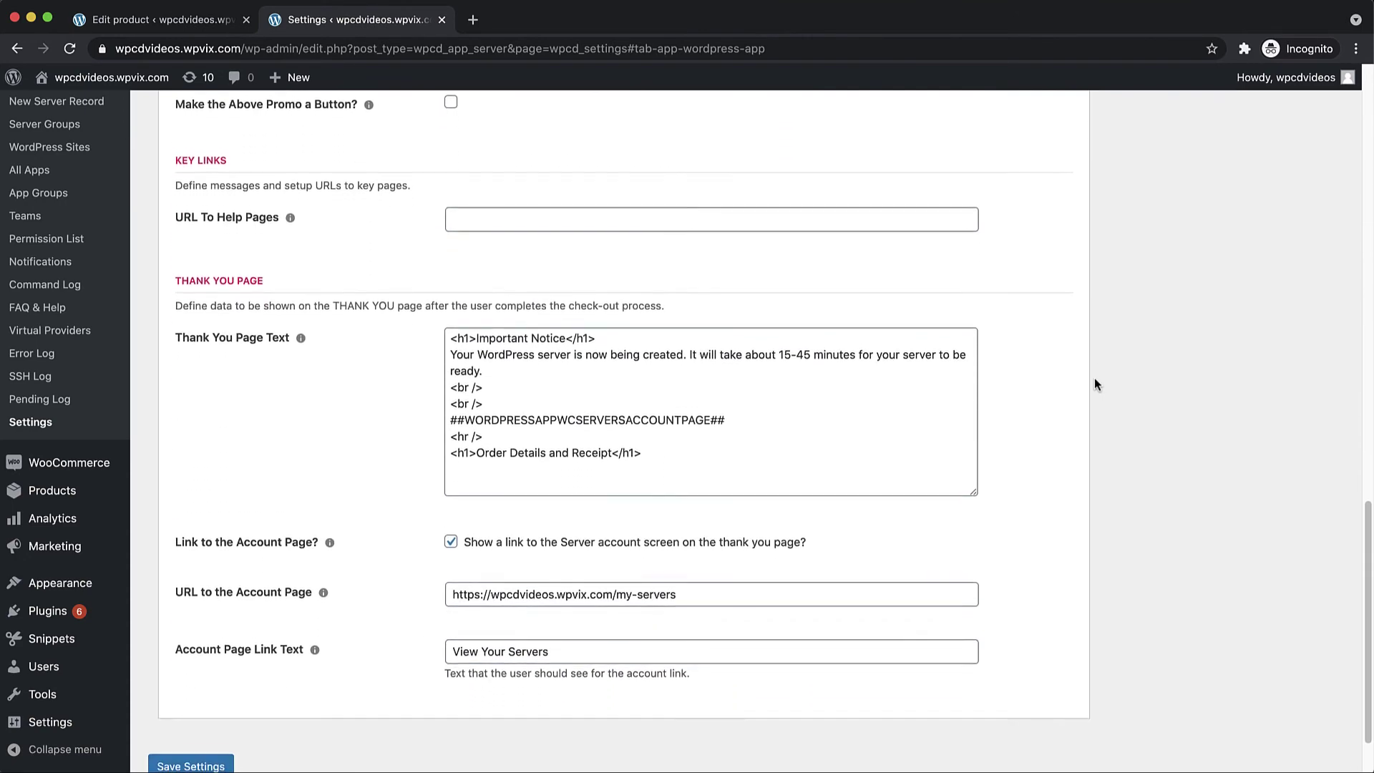